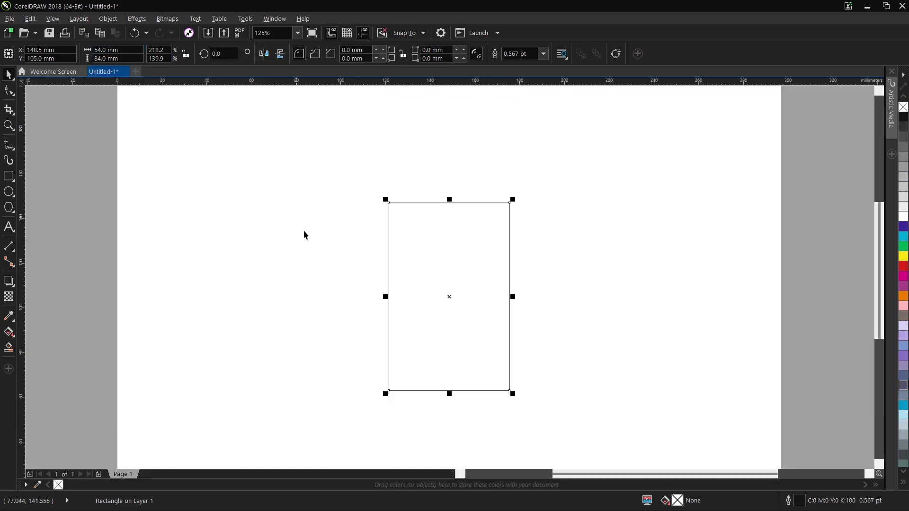
Step: Round all corners of the 54 × 84 mm card rectangle to a radius of about 2.3 mm
{"action": "left_click", "coordinate": [8, 90]}
{"action": "scroll", "coordinate": [387, 191], "scroll_direction": "up", "scroll_amount": 1}
{"action": "left_click_drag", "start_coordinate": [391, 216], "coordinate": [399, 224]}
{"action": "left_click", "coordinate": [8, 75]}
Step: Draw a rectangle about 38.5 × 10.7 mm over the card's upper-left corner and round only its lower-right corner by about 2.2 mm
{"action": "key", "text": "F6"}
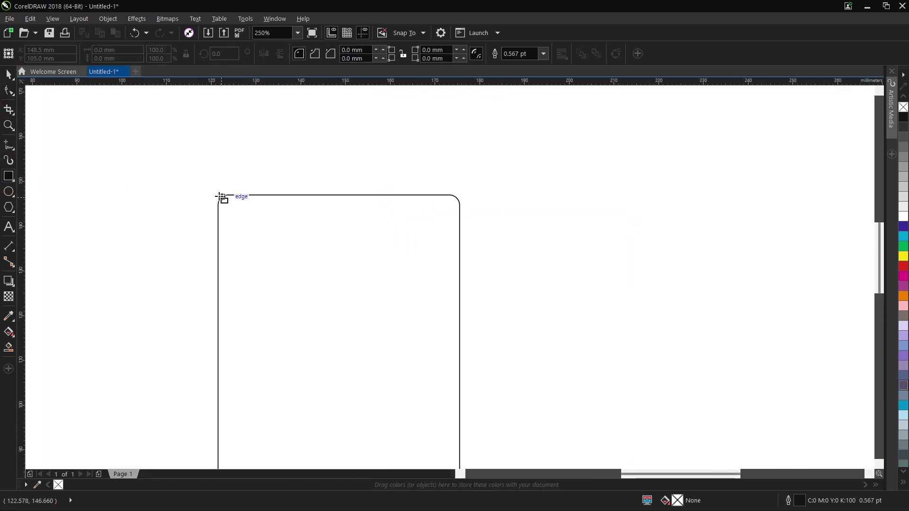
{"action": "left_click_drag", "start_coordinate": [220, 196], "coordinate": [385, 233]}
{"action": "key", "text": "F10"}
{"action": "left_click", "coordinate": [386, 245]}
{"action": "key", "text": "space"}
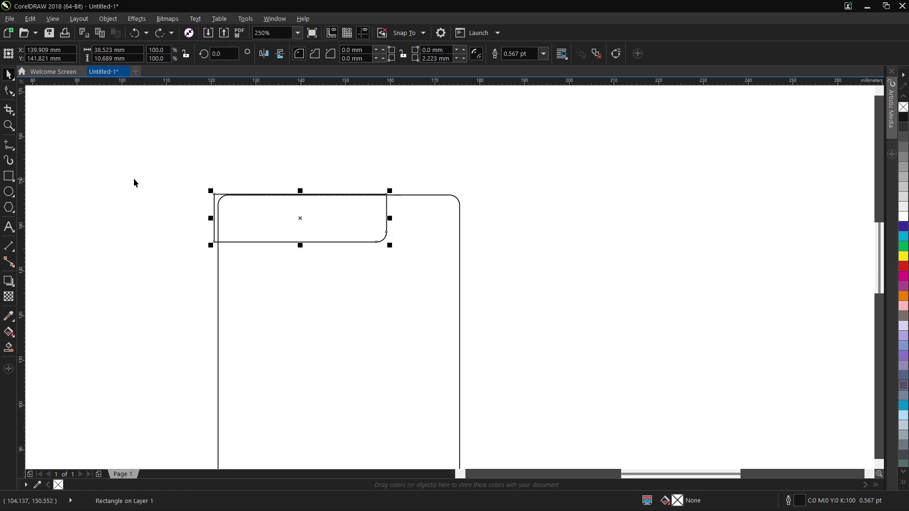
Step: Skew the new header rectangle into a right-leaning parallelogram and widen it to about 52.3 mm overall, overhanging the card's upper-left edge
{"action": "left_click", "coordinate": [6, 75]}
{"action": "left_click_drag", "start_coordinate": [305, 190], "coordinate": [329, 185]}
{"action": "key", "text": "shift"}
{"action": "left_click", "coordinate": [318, 194]}
{"action": "left_click_drag", "start_coordinate": [207, 217], "coordinate": [171, 221]}
{"action": "left_click", "coordinate": [298, 243]}
{"action": "left_click", "coordinate": [338, 152]}
{"action": "left_click", "coordinate": [337, 198]}
{"action": "scroll", "coordinate": [326, 212], "scroll_direction": "up", "scroll_amount": 1}
{"action": "left_click_drag", "start_coordinate": [327, 215], "coordinate": [327, 211]}
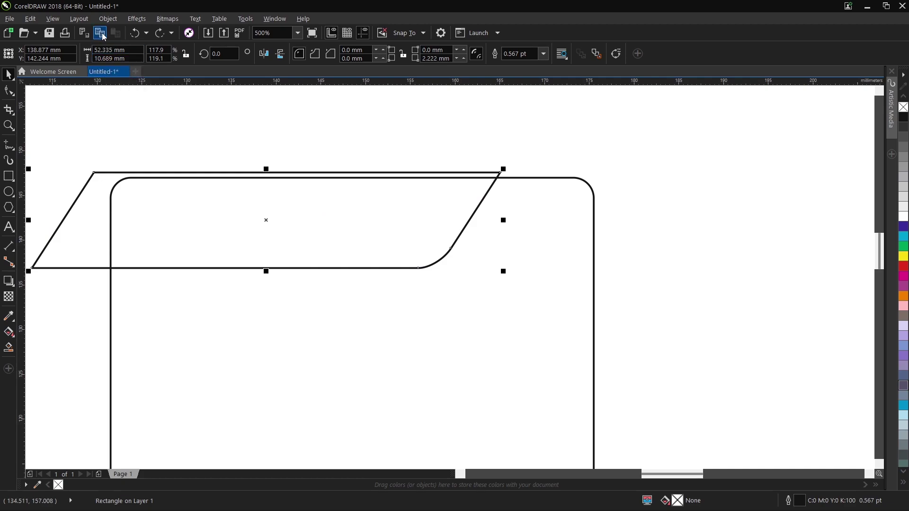
Step: Duplicate the slanted header shape, scale the copy to about 29 × 5.9 mm, and place it at the card's upper-right corner
{"action": "left_click", "coordinate": [100, 37]}
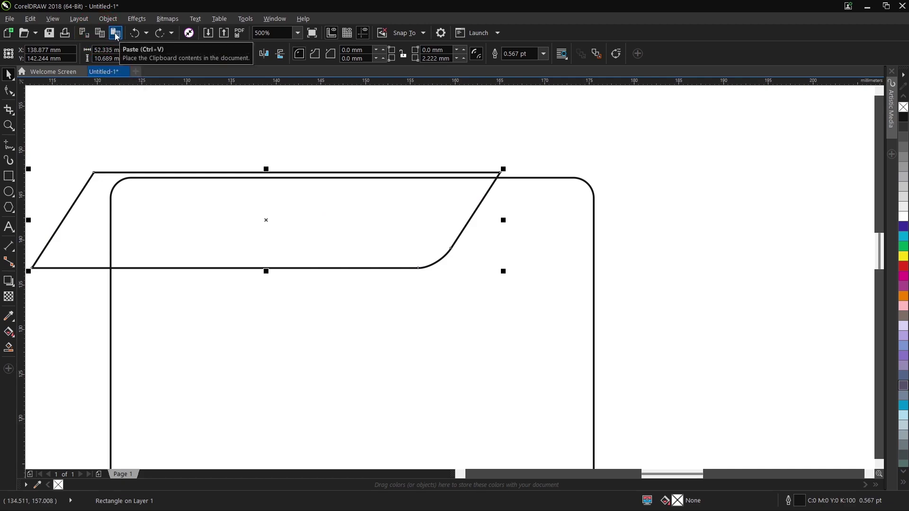
{"action": "left_click", "coordinate": [116, 35]}
{"action": "left_click_drag", "start_coordinate": [29, 271], "coordinate": [116, 240]}
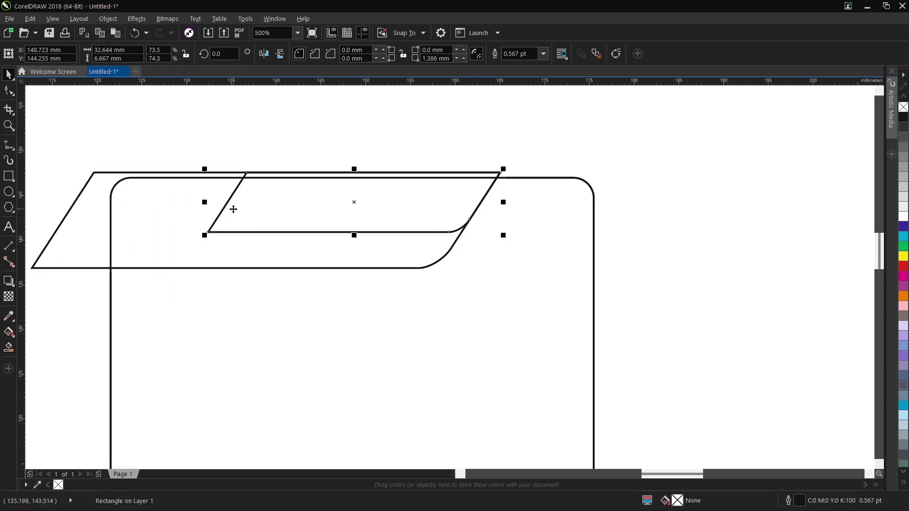
{"action": "left_click_drag", "start_coordinate": [201, 237], "coordinate": [219, 227]}
{"action": "left_click_drag", "start_coordinate": [340, 225], "coordinate": [416, 222]}
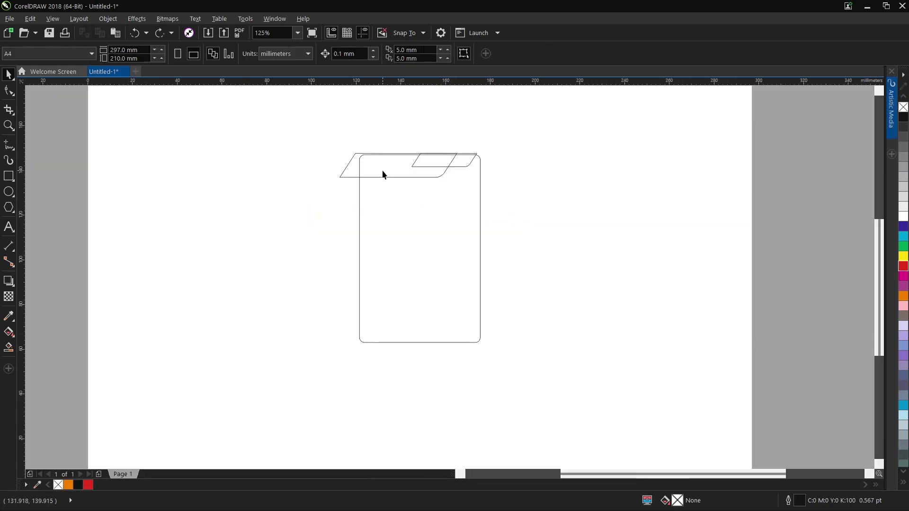
Step: Copy the large slanted shape to the card's bottom edge, mirror it horizontally and vertically, and shift it over the lower-right corner
{"action": "left_click", "coordinate": [382, 170]}
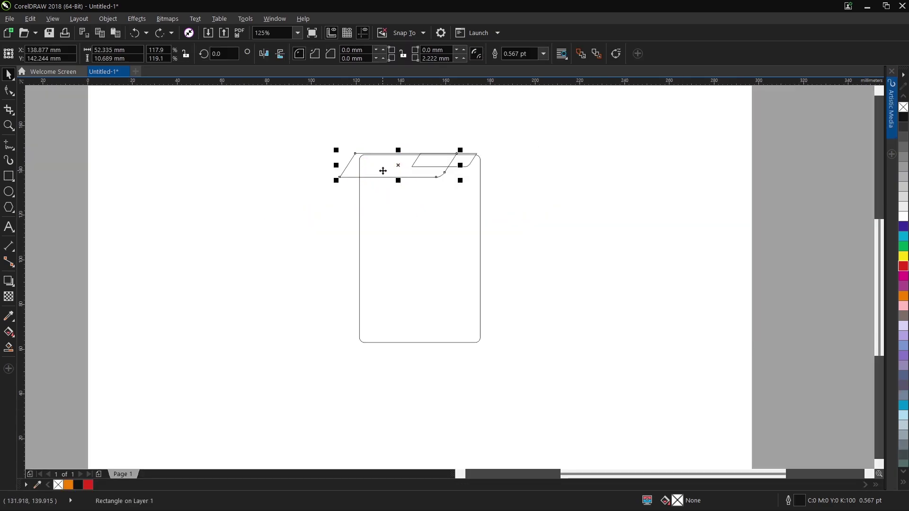
{"action": "left_click_drag", "start_coordinate": [376, 177], "coordinate": [376, 351]}
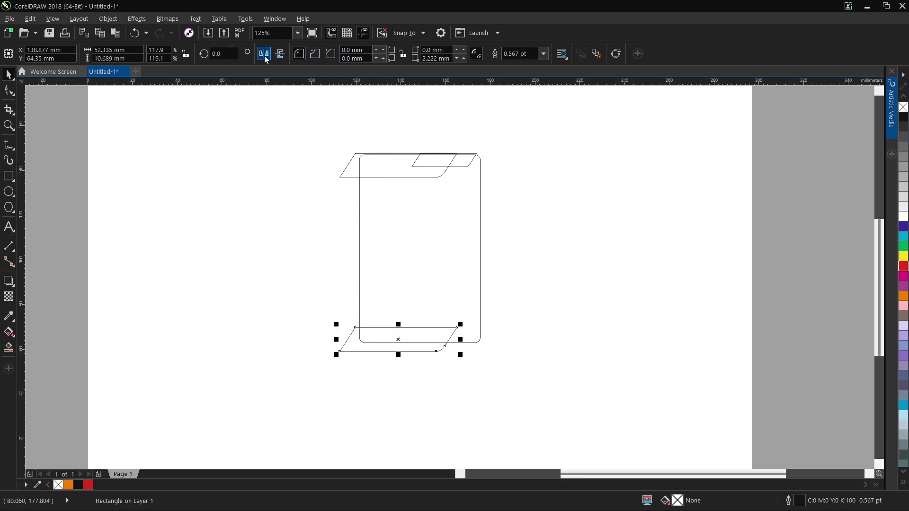
{"action": "left_click", "coordinate": [279, 55]}
{"action": "scroll", "coordinate": [313, 177], "scroll_direction": "up", "scroll_amount": 1}
{"action": "scroll", "coordinate": [315, 180], "scroll_direction": "down", "scroll_amount": 2}
{"action": "scroll", "coordinate": [356, 215], "scroll_direction": "up", "scroll_amount": 2}
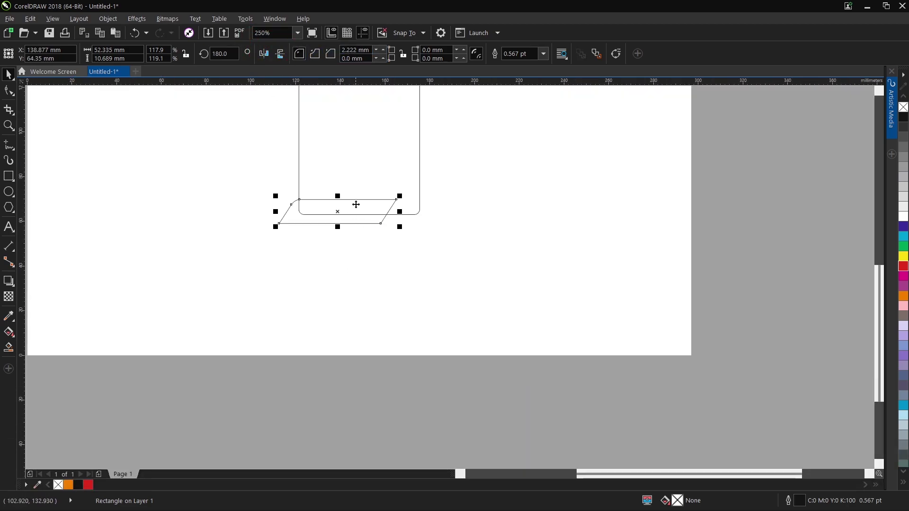
{"action": "left_click_drag", "start_coordinate": [327, 226], "coordinate": [435, 236]}
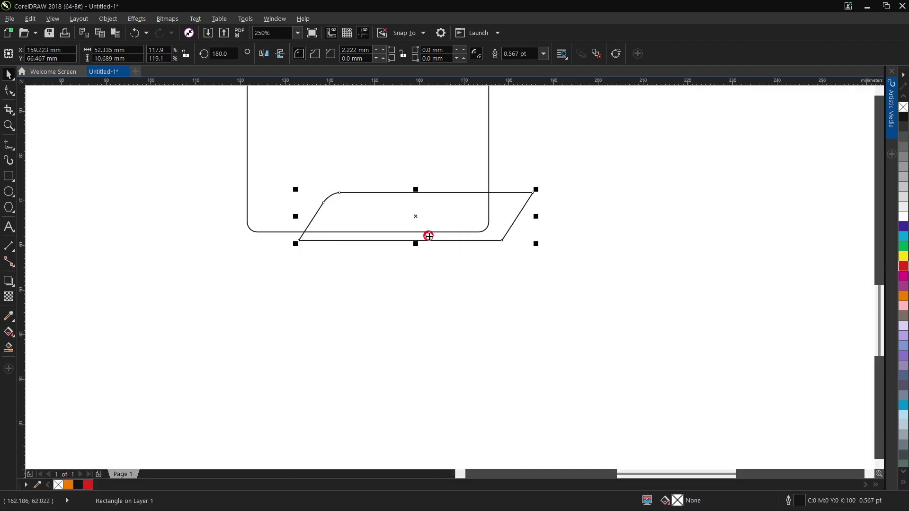
Step: Duplicate the bottom slanted shape and place the copy to its left with a narrow gap between them
{"action": "key", "text": "ctrl+c"}
{"action": "key", "text": "ctrl+v"}
{"action": "left_click_drag", "start_coordinate": [517, 209], "coordinate": [386, 210]}
{"action": "left_click", "coordinate": [266, 55]}
{"action": "left_click", "coordinate": [264, 55]}
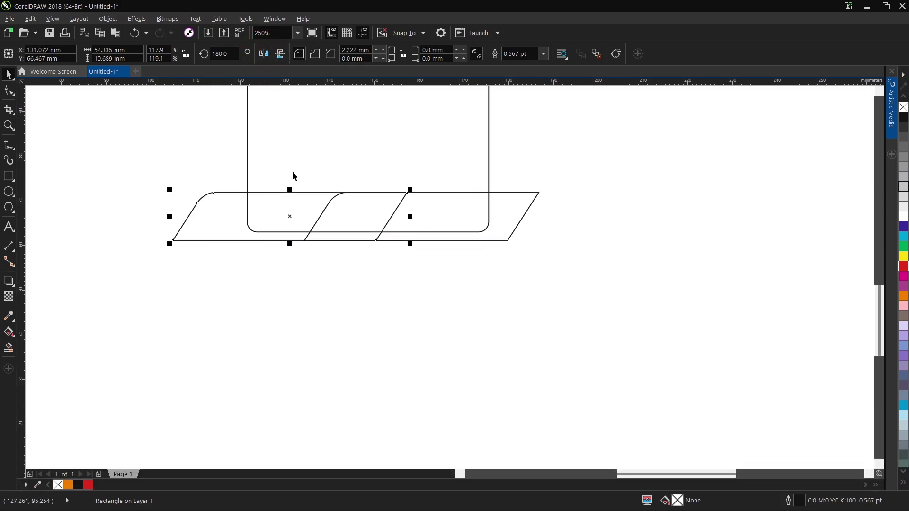
{"action": "left_click_drag", "start_coordinate": [292, 215], "coordinate": [202, 206]}
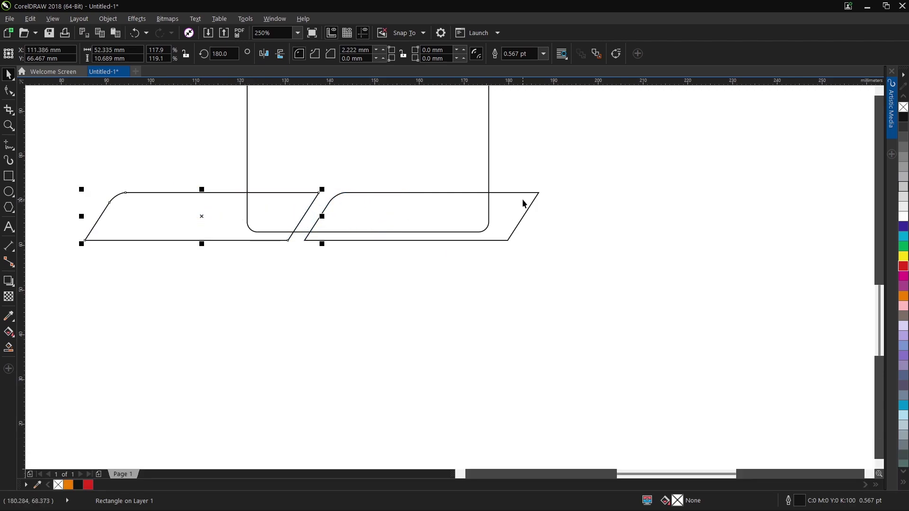
Step: Nudge both bottom slanted shapes 0.4 mm to the left together
{"action": "left_click", "coordinate": [520, 201], "text": "shift"}
{"action": "key", "text": "Left"}
{"action": "key", "text": "Left"}
{"action": "key", "text": "Left"}
{"action": "key", "text": "Left"}
{"action": "left_click", "coordinate": [578, 188]}
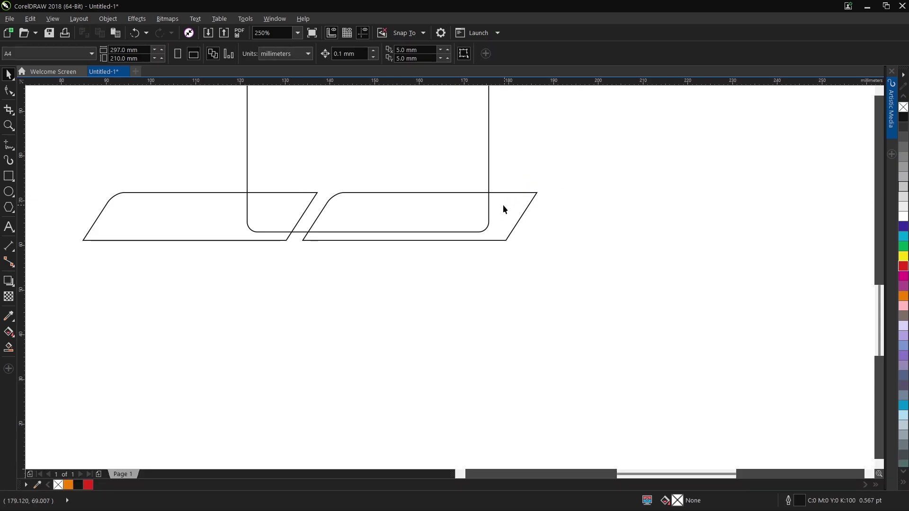
Step: Fill the left bottom shape red and the right one black, both without outlines
{"action": "left_click", "coordinate": [164, 211]}
{"action": "left_click", "coordinate": [904, 269]}
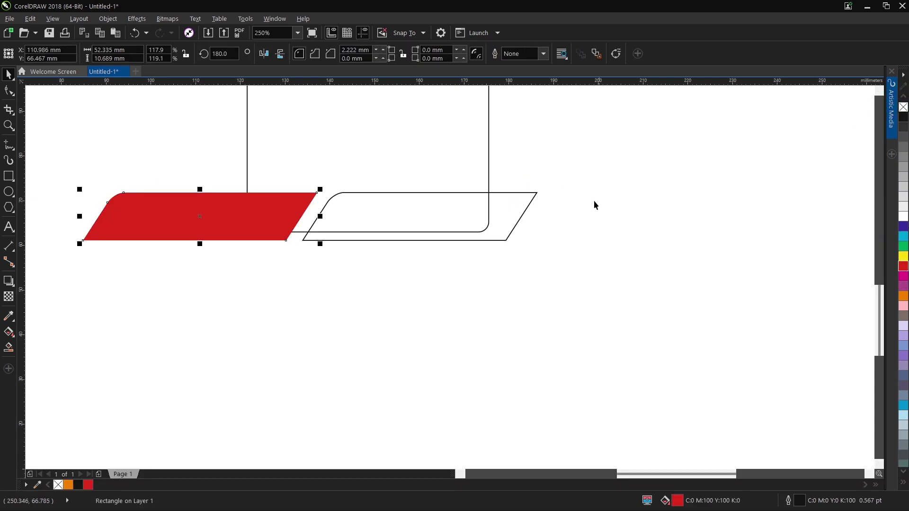
{"action": "left_click", "coordinate": [520, 201]}
{"action": "left_click", "coordinate": [903, 117]}
{"action": "right_click", "coordinate": [903, 107]}
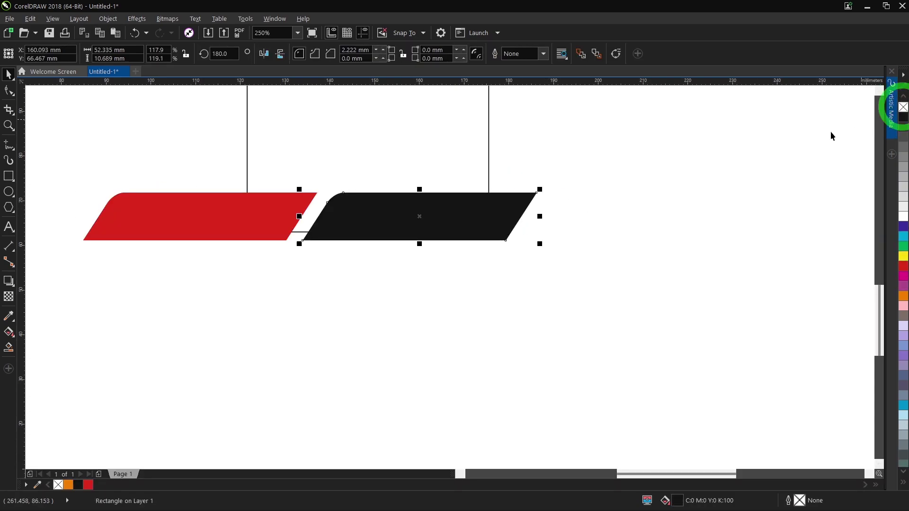
Step: PowerClip the red and black bottom shapes inside the rounded card rectangle
{"action": "left_click", "coordinate": [200, 214], "text": "shift"}
{"action": "right_click", "coordinate": [203, 214]}
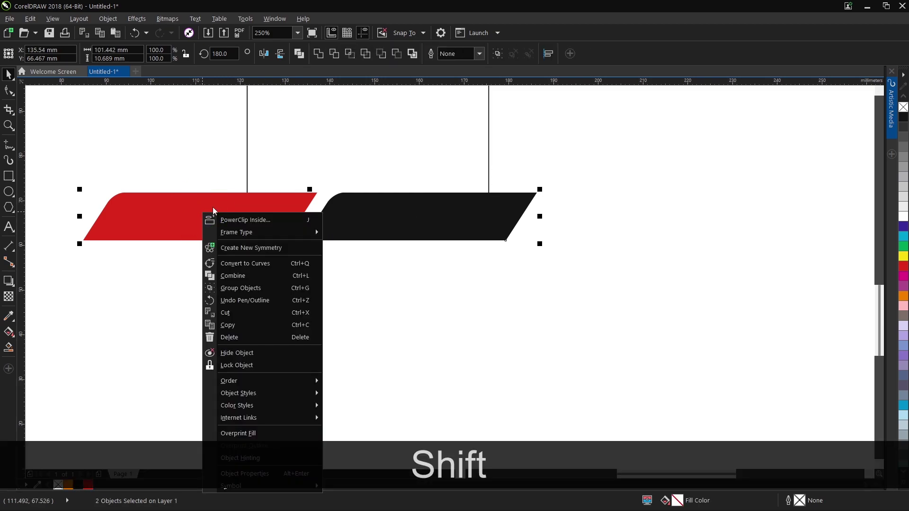
{"action": "left_click", "coordinate": [223, 221]}
{"action": "left_click", "coordinate": [264, 152]}
{"action": "scroll", "coordinate": [337, 307], "scroll_direction": "down", "scroll_amount": 2}
{"action": "left_click", "coordinate": [506, 258]}
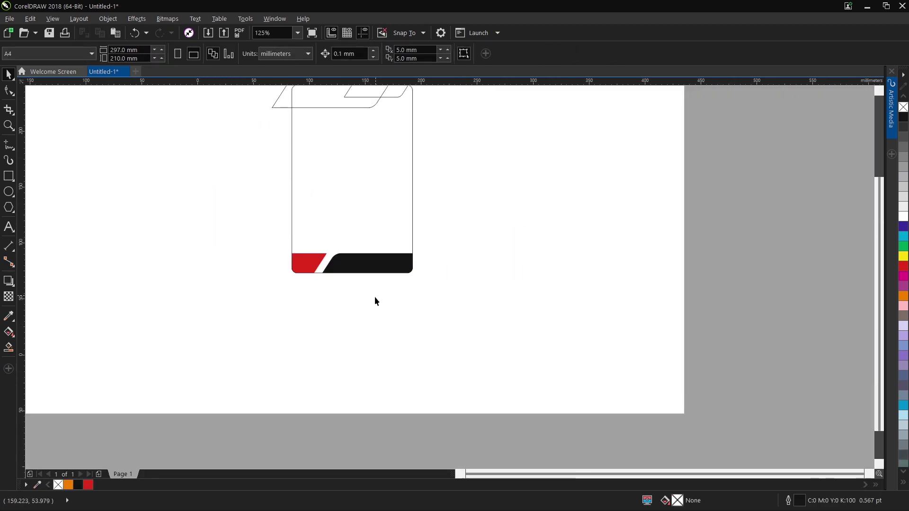
Step: Fill the large header shape red and the small header shape black, both without outlines
{"action": "left_click", "coordinate": [313, 206]}
{"action": "scroll", "coordinate": [335, 191], "scroll_direction": "up", "scroll_amount": 2}
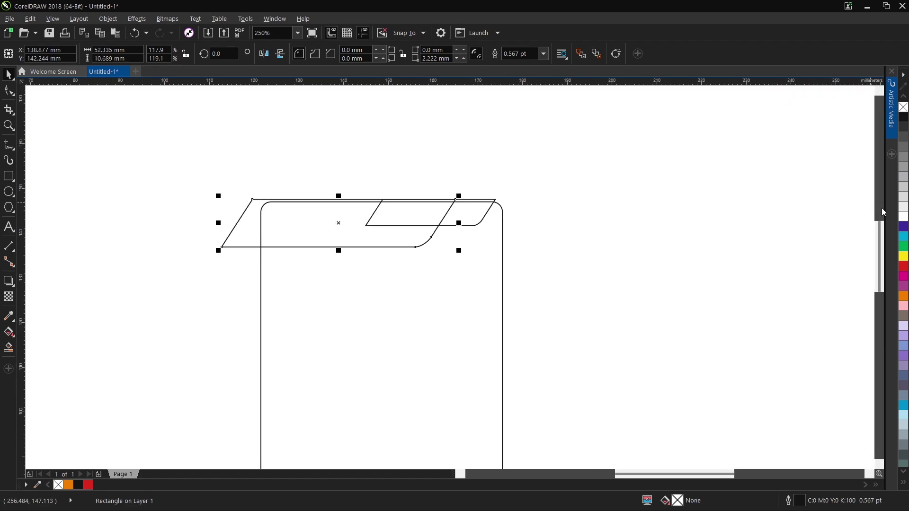
{"action": "left_click", "coordinate": [904, 267]}
{"action": "left_click", "coordinate": [682, 169]}
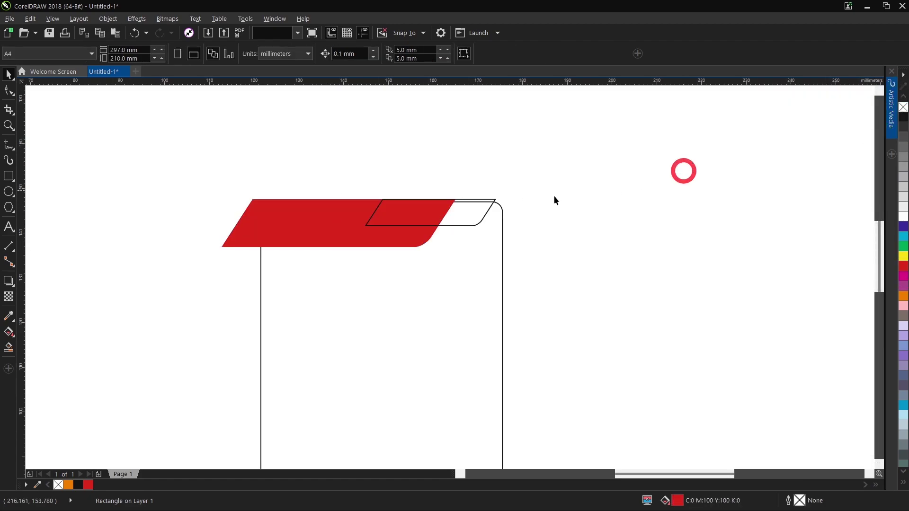
{"action": "left_click", "coordinate": [478, 211]}
{"action": "left_click", "coordinate": [903, 117]}
{"action": "right_click", "coordinate": [904, 109]}
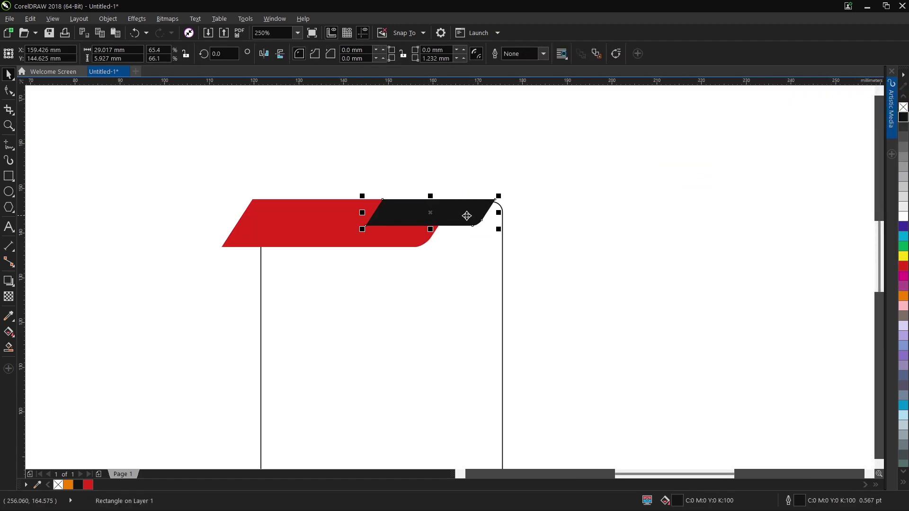
Step: PowerClip the black and red header shapes inside the card rectangle
{"action": "right_click", "coordinate": [459, 216]}
{"action": "left_click", "coordinate": [487, 199]}
{"action": "left_click", "coordinate": [470, 246]}
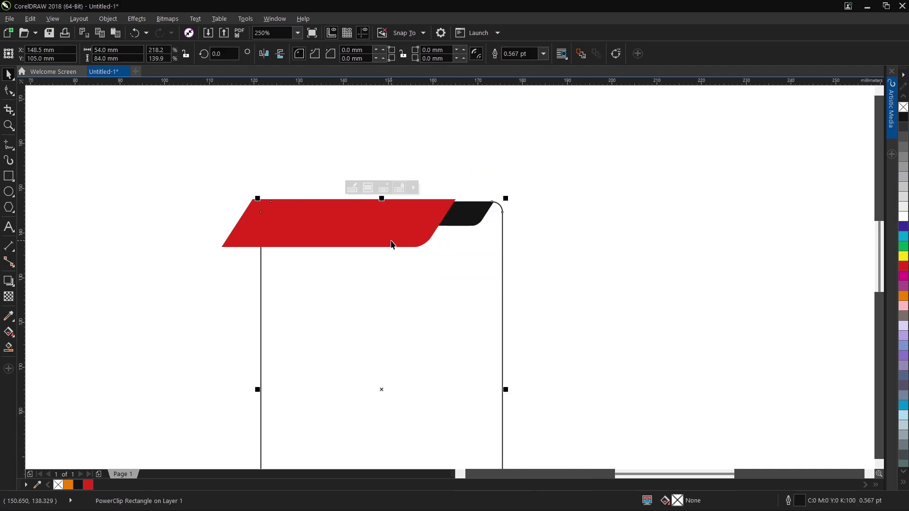
{"action": "right_click", "coordinate": [391, 242]}
{"action": "left_click", "coordinate": [443, 199]}
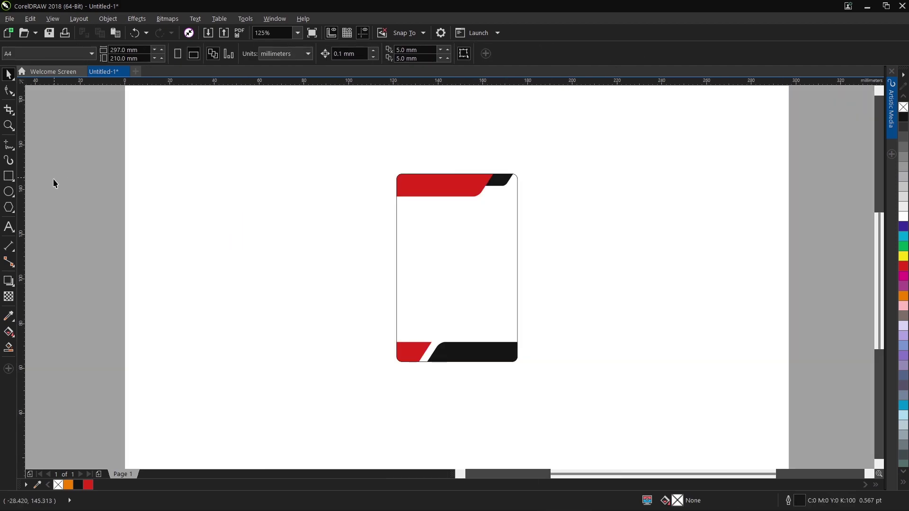
Step: Draw a 54 mm wide, about 57.2 mm tall rectangle over the card's lower part, convert it to curves, and delete its top-left node
{"action": "left_click", "coordinate": [10, 177]}
{"action": "mouse_move", "coordinate": [398, 362]}
{"action": "left_mouse_down"}
{"action": "mouse_move", "coordinate": [421, 359]}
{"action": "mouse_move", "coordinate": [532, 292]}
{"action": "mouse_move", "coordinate": [516, 234]}
{"action": "left_mouse_up"}
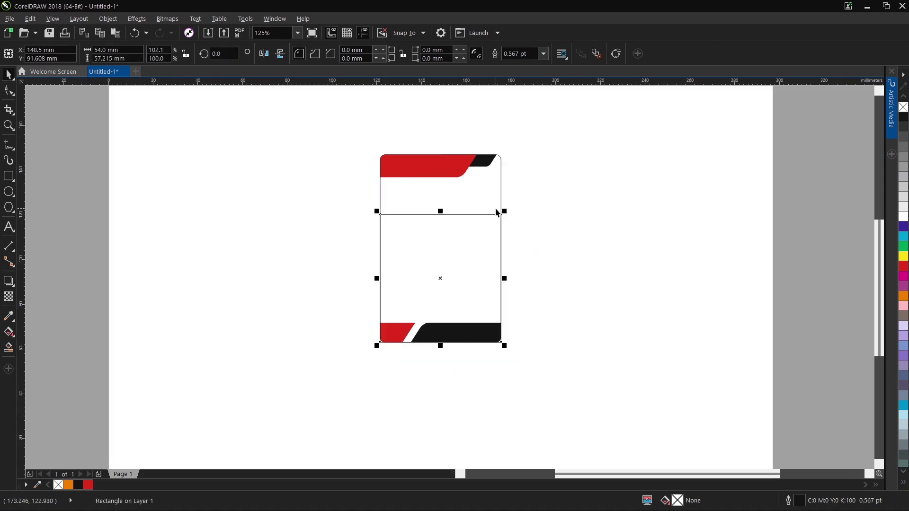
{"action": "left_click", "coordinate": [108, 19]}
{"action": "left_click", "coordinate": [146, 287]}
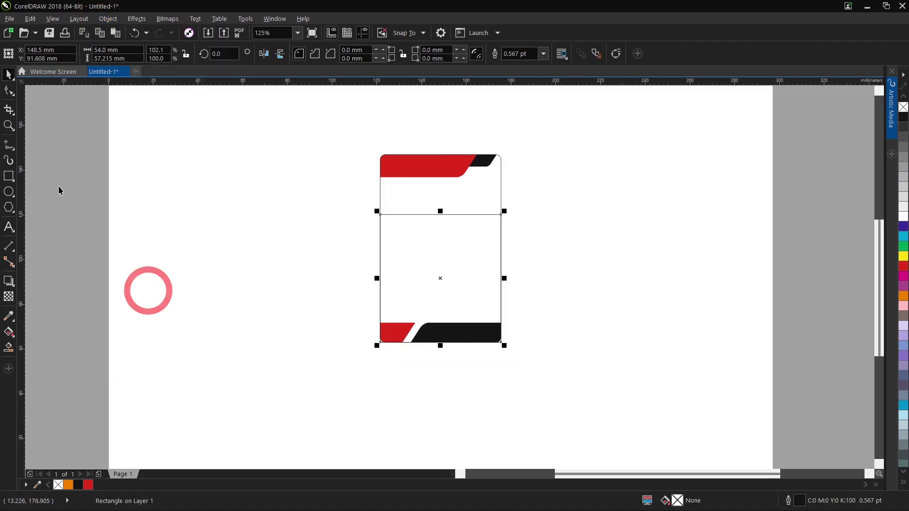
{"action": "left_click", "coordinate": [9, 90]}
{"action": "scroll", "coordinate": [358, 202], "scroll_direction": "up", "scroll_amount": 2}
{"action": "left_click_drag", "start_coordinate": [358, 202], "coordinate": [417, 255]}
{"action": "key", "text": "Delete"}
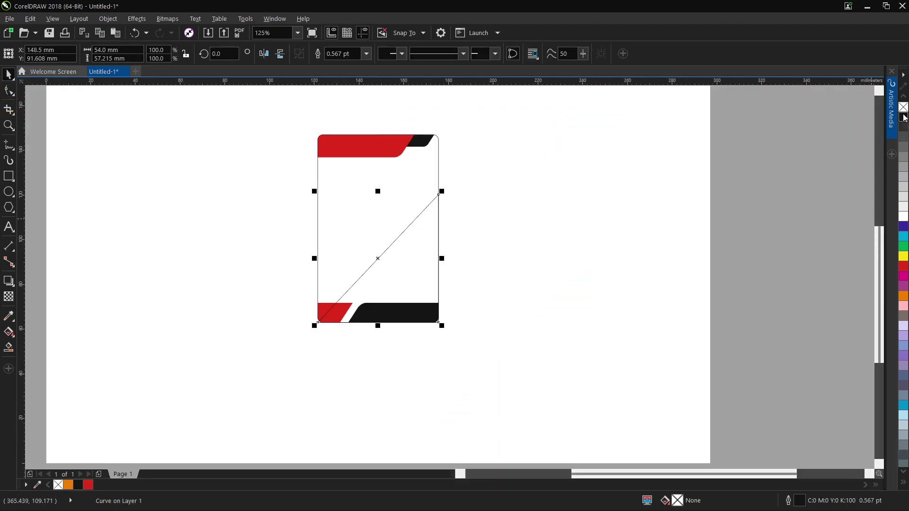
Step: Fill the triangle with 10% black, remove its outline, and PowerClip it inside the card
{"action": "right_click", "coordinate": [903, 108]}
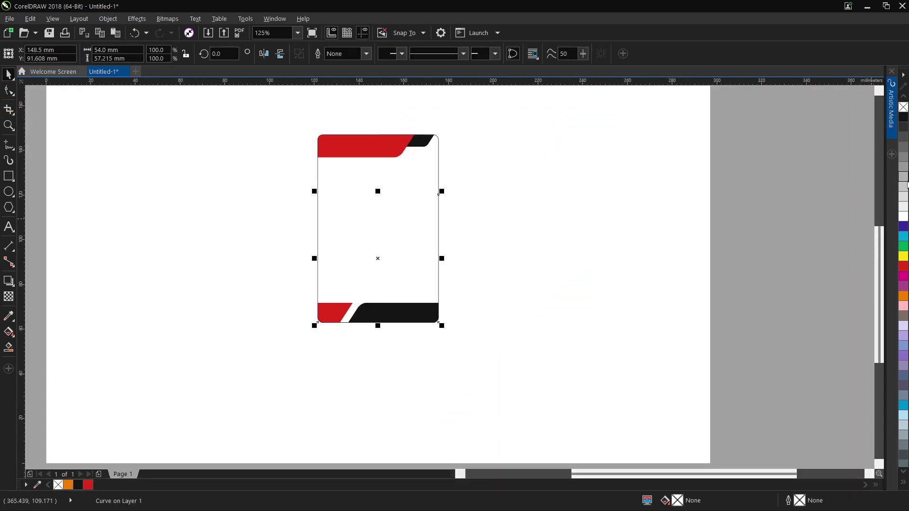
{"action": "left_click", "coordinate": [904, 207]}
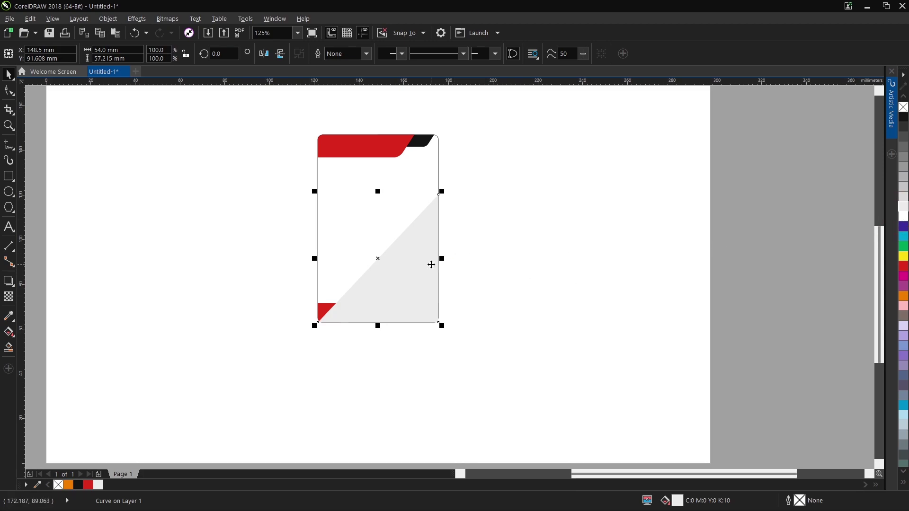
{"action": "right_click", "coordinate": [422, 189]}
{"action": "left_click", "coordinate": [481, 201]}
Step: Edit the card's PowerClip contents and send the gray triangle behind the red and black shapes
{"action": "right_click", "coordinate": [411, 217]}
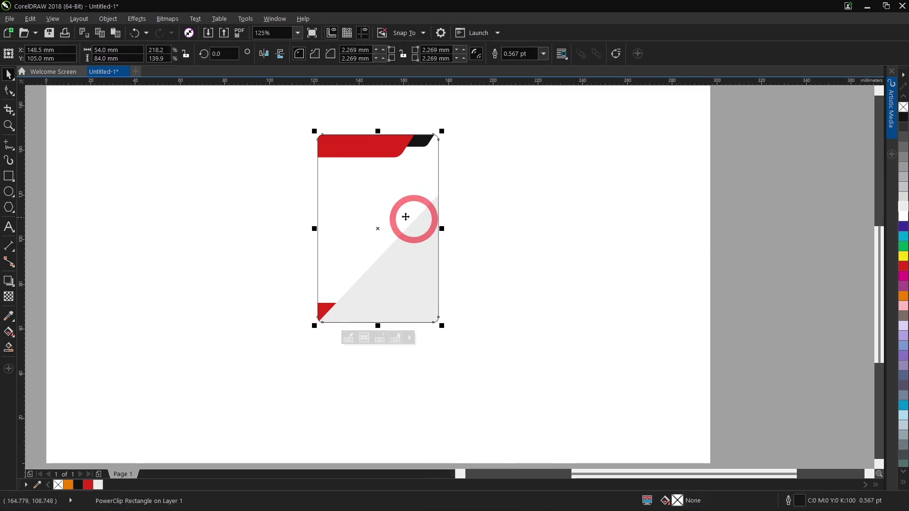
{"action": "left_click", "coordinate": [438, 204]}
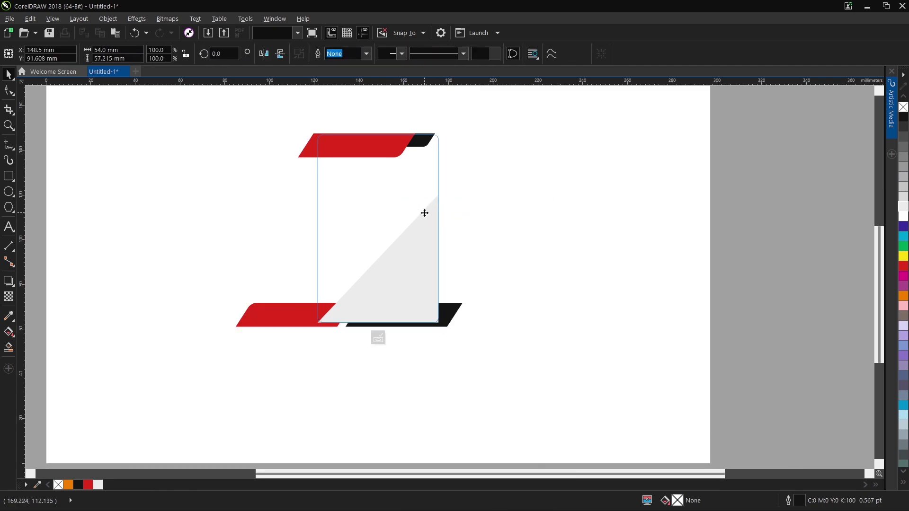
{"action": "key", "text": "shift+Page_Down"}
{"action": "left_click", "coordinate": [378, 337]}
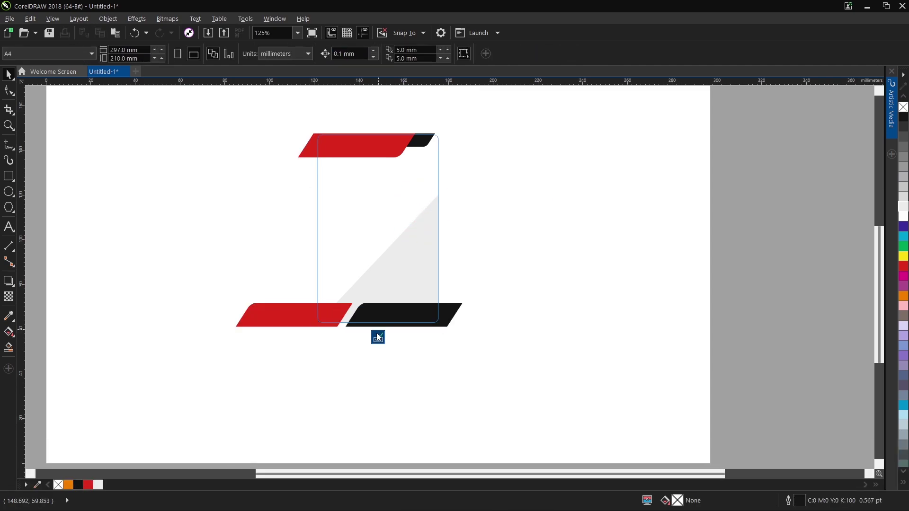
Step: Draw a photo frame rectangle about 20 mm wide and 24.6 mm tall below the header and center it horizontally on the card
{"action": "left_click", "coordinate": [8, 175]}
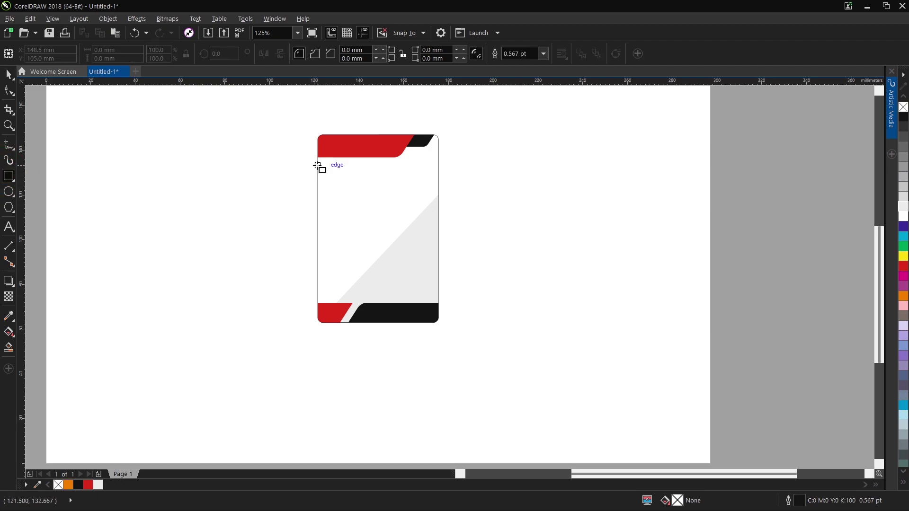
{"action": "scroll", "coordinate": [351, 171], "scroll_direction": "up", "scroll_amount": 2}
{"action": "left_click_drag", "start_coordinate": [361, 163], "coordinate": [452, 274]}
{"action": "key", "text": "space"}
{"action": "left_click", "coordinate": [500, 211], "text": "shift"}
{"action": "key", "text": "c"}
Step: Create a narrow copy of the photo frame, about 1.4 mm wide at the same height, just left of it
{"action": "left_click", "coordinate": [337, 208], "text": "shift"}
{"action": "scroll", "coordinate": [337, 208], "scroll_direction": "up", "scroll_amount": 2}
{"action": "left_click_drag", "start_coordinate": [563, 229], "coordinate": [373, 222]}
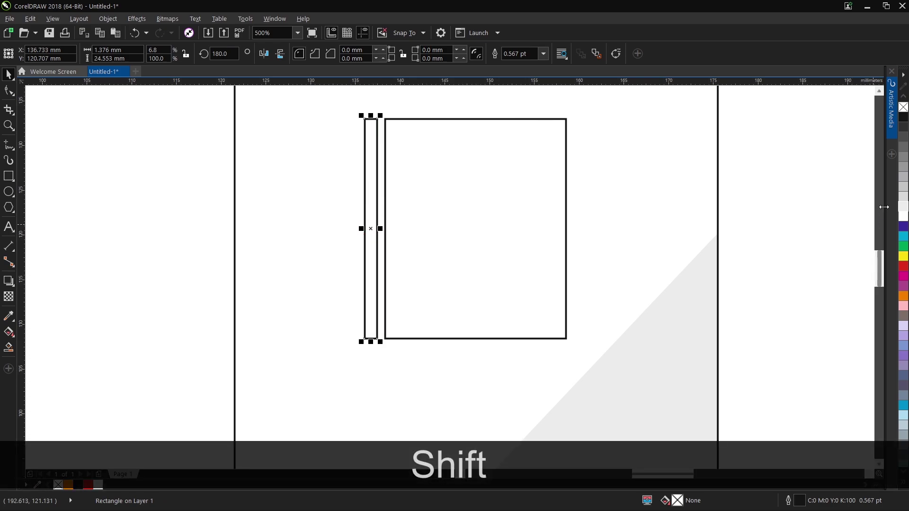
Step: Fill the narrow strip beside the photo frame with 10% black and remove its outline
{"action": "left_click", "coordinate": [901, 214]}
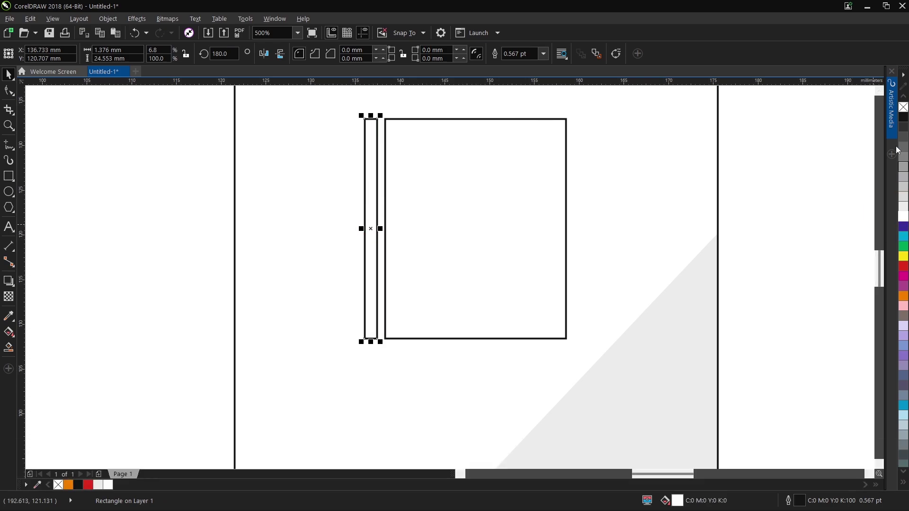
{"action": "left_click", "coordinate": [903, 196]}
{"action": "right_click", "coordinate": [903, 107]}
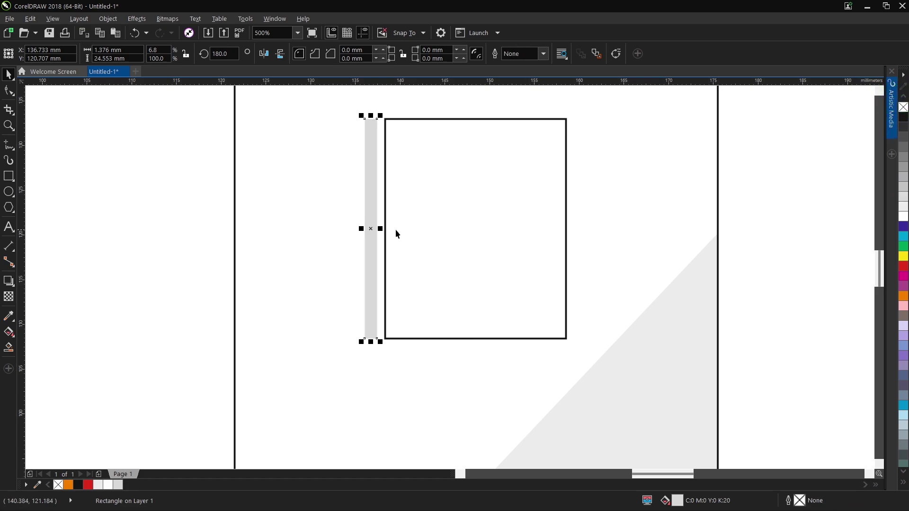
{"action": "left_click", "coordinate": [904, 212]}
{"action": "scroll", "coordinate": [378, 237], "scroll_direction": "up", "scroll_amount": 2}
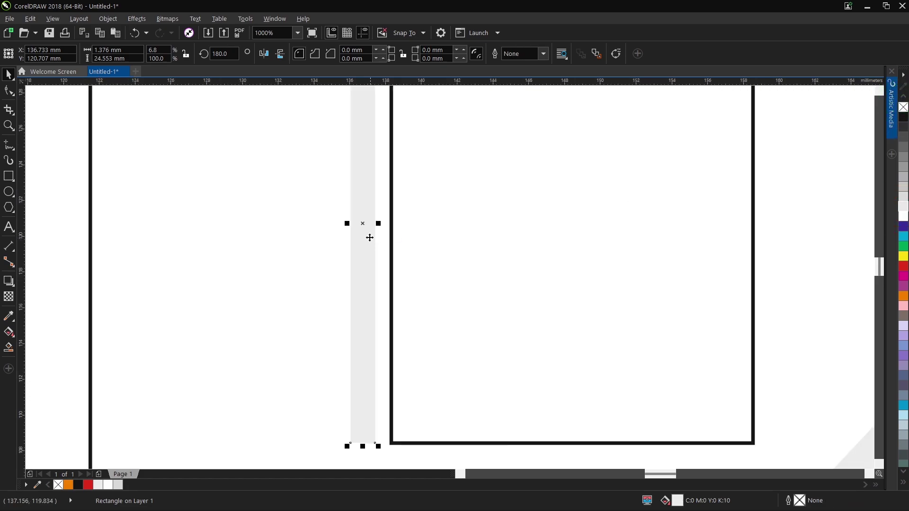
Step: Group the narrow gray strip with the photo frame and center the group horizontally on the card
{"action": "left_click", "coordinate": [439, 225], "text": "shift"}
{"action": "key", "text": "ctrl+g"}
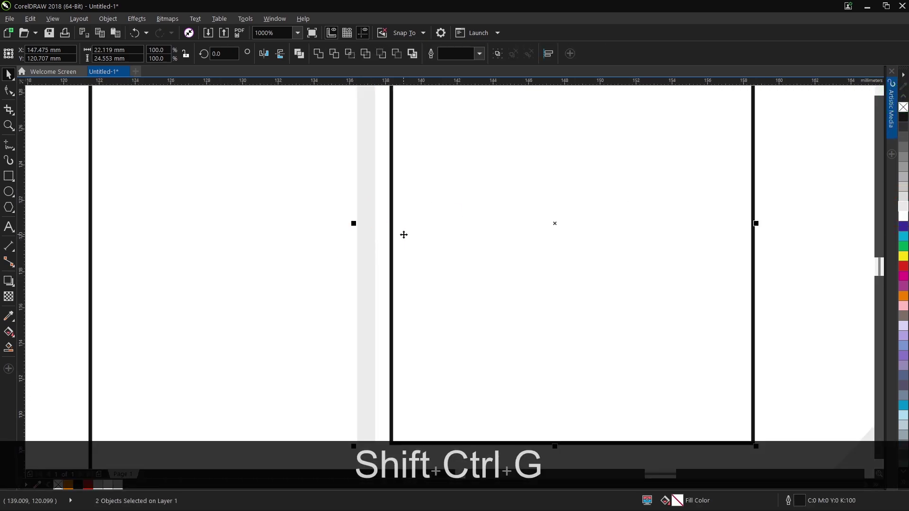
{"action": "scroll", "coordinate": [402, 239], "scroll_direction": "down", "scroll_amount": 4}
{"action": "left_click", "coordinate": [508, 217], "text": "shift"}
{"action": "key", "text": "c"}
{"action": "key", "text": "c"}
{"action": "left_click", "coordinate": [632, 190]}
Step: Fine-tune the placement of the photo frame and its strip around the card's vertical center line below the header
{"action": "left_click", "coordinate": [434, 240]}
{"action": "left_click_drag", "start_coordinate": [434, 240], "coordinate": [430, 237]}
{"action": "left_click", "coordinate": [507, 233], "text": "shift"}
{"action": "key", "text": "c"}
{"action": "left_click", "coordinate": [668, 193]}
{"action": "left_click", "coordinate": [404, 224]}
{"action": "key", "text": "Down"}
{"action": "scroll", "coordinate": [407, 224], "scroll_direction": "up", "scroll_amount": 2}
{"action": "left_click_drag", "start_coordinate": [420, 233], "coordinate": [416, 234]}
{"action": "scroll", "coordinate": [503, 225], "scroll_direction": "down", "scroll_amount": 1}
{"action": "left_click", "coordinate": [649, 190]}
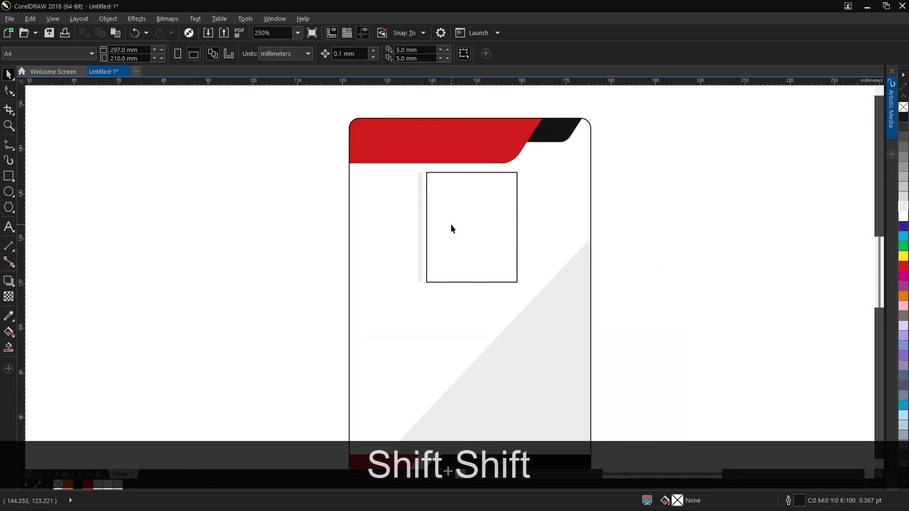
{"action": "scroll", "coordinate": [454, 225], "scroll_direction": "up", "scroll_amount": 1}
{"action": "left_click", "coordinate": [454, 226]}
{"action": "scroll", "coordinate": [453, 227], "scroll_direction": "down", "scroll_amount": 2}
{"action": "left_click", "coordinate": [572, 217]}
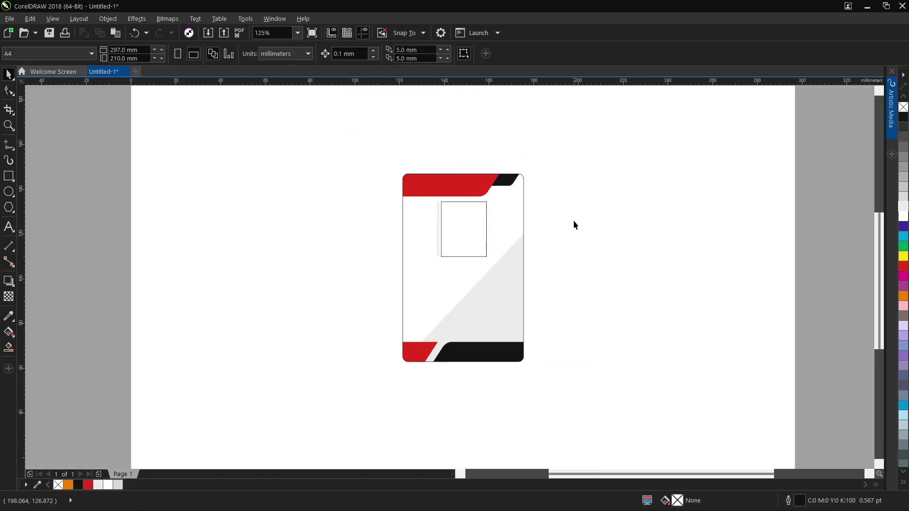
Step: Add the artistic text "Company Name", scale it to about 26 mm wide and place it on the red header
{"action": "left_click", "coordinate": [9, 227]}
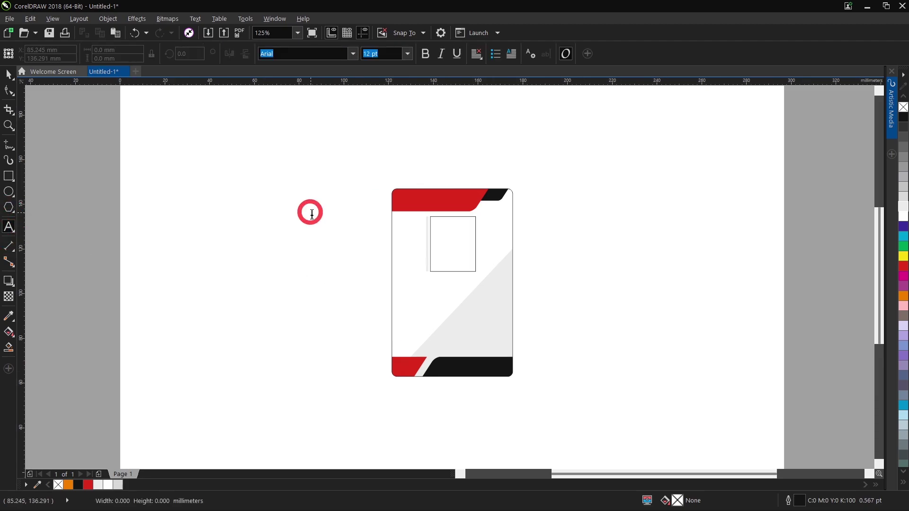
{"action": "left_click", "coordinate": [310, 214]}
{"action": "type", "text": "Comp"}
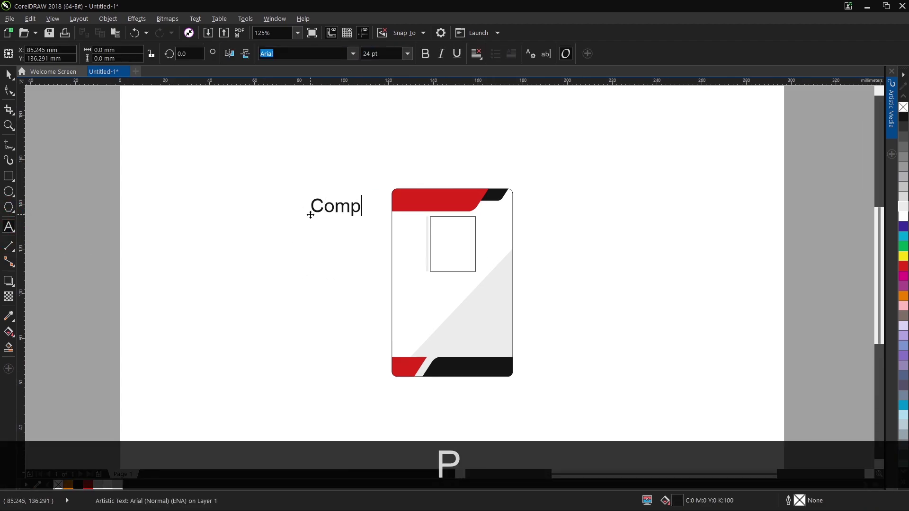
{"action": "type", "text": "any Name"}
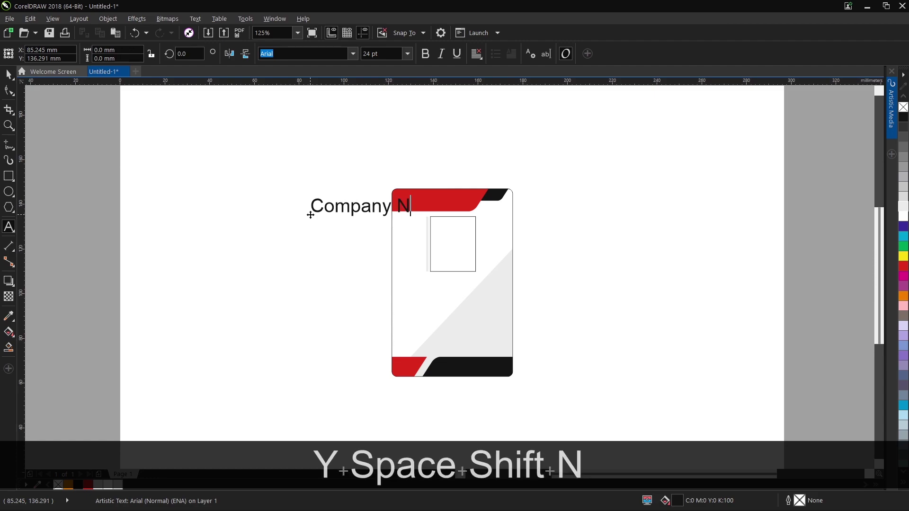
{"action": "key", "text": "ctrl+space"}
{"action": "scroll", "coordinate": [399, 214], "scroll_direction": "up", "scroll_amount": 2}
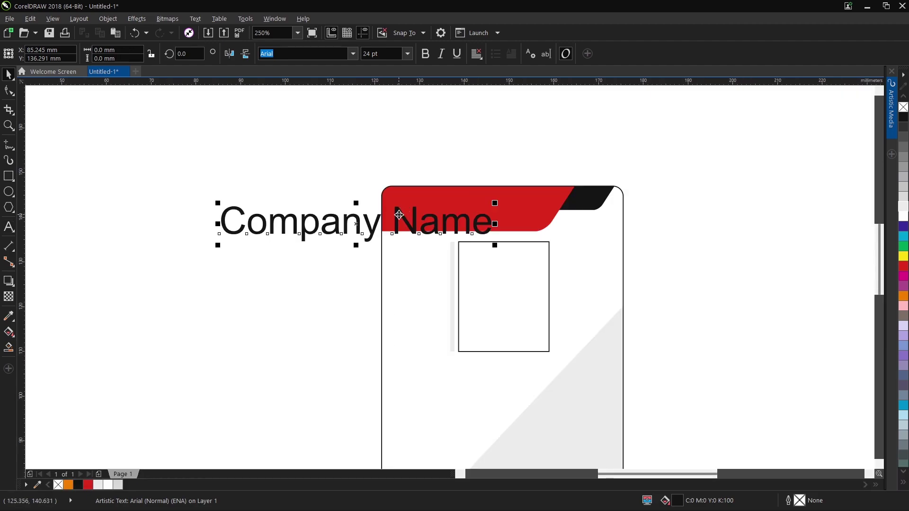
{"action": "left_click_drag", "start_coordinate": [223, 208], "coordinate": [369, 227]}
{"action": "left_click_drag", "start_coordinate": [456, 240], "coordinate": [530, 204]}
{"action": "scroll", "coordinate": [482, 233], "scroll_direction": "up", "scroll_amount": 2}
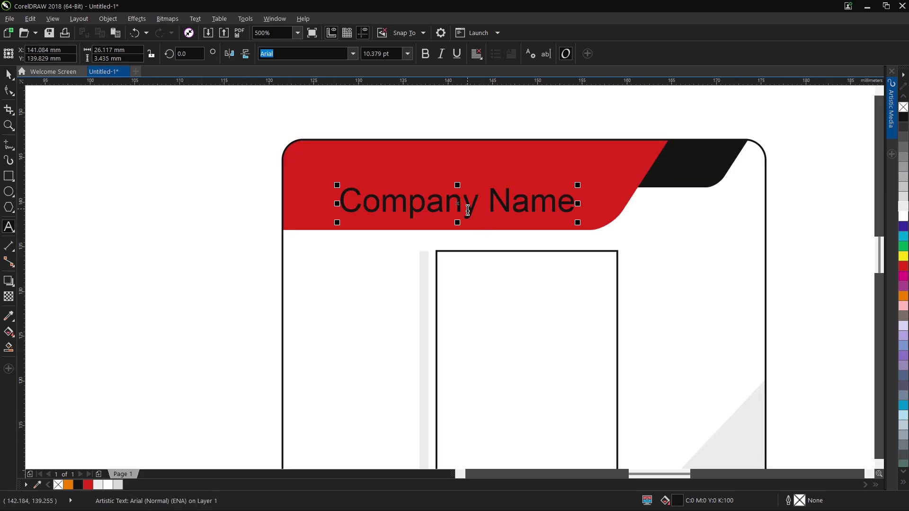
Step: Change the case of the header's Company Name text to uppercase
{"action": "double_click", "coordinate": [468, 210]}
{"action": "key", "text": "ctrl+a"}
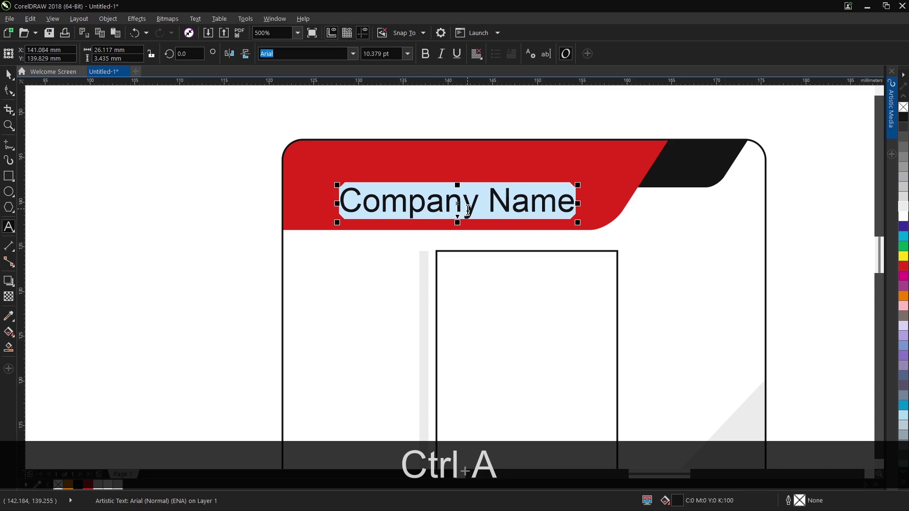
{"action": "key", "text": "shift+F3"}
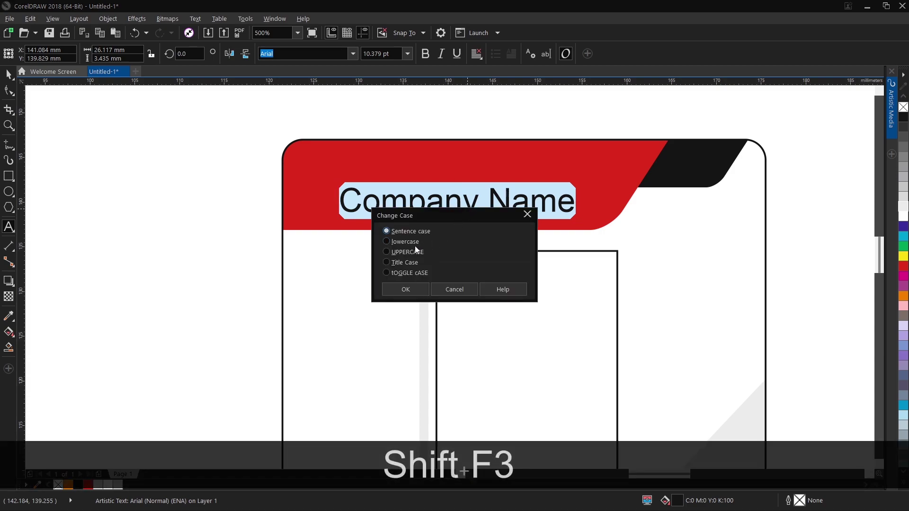
{"action": "left_click", "coordinate": [406, 287]}
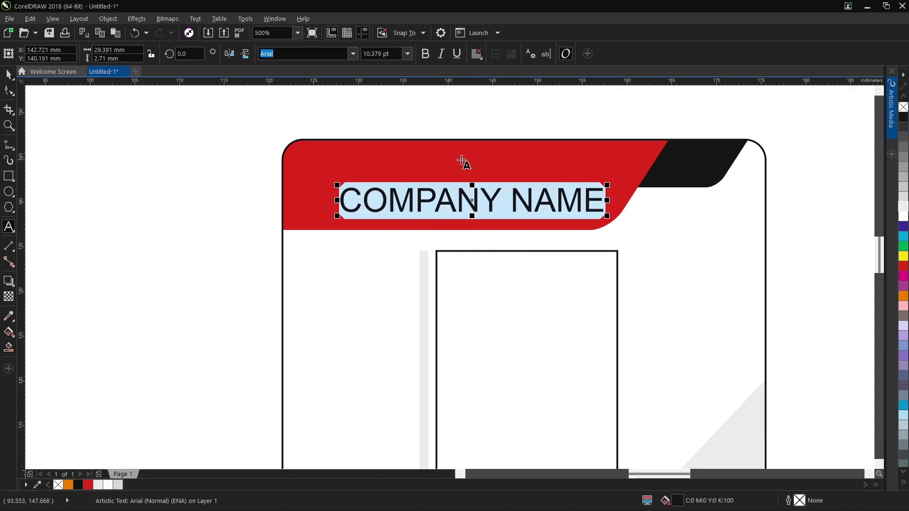
Step: Set the word COMPANY in the header to the font Swis721 Cn BT (Bold)
{"action": "left_click", "coordinate": [502, 198]}
{"action": "double_click", "coordinate": [384, 203]}
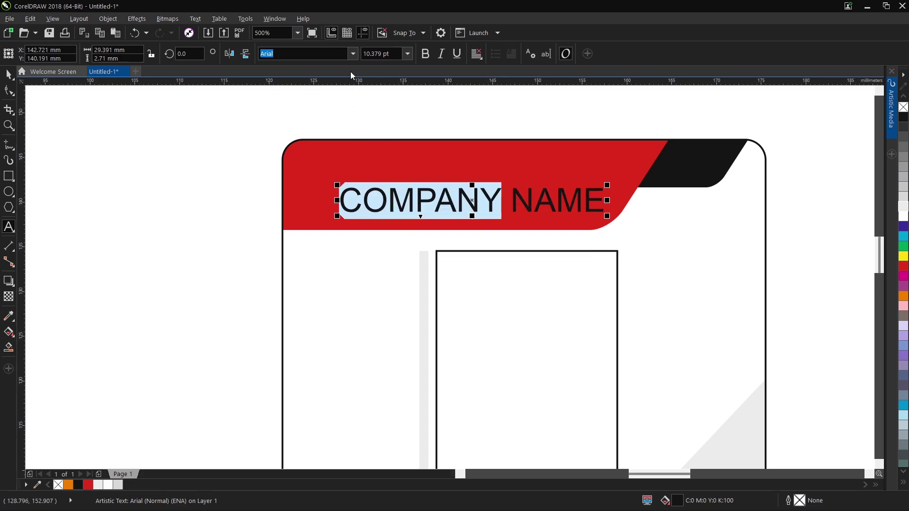
{"action": "left_click", "coordinate": [353, 54]}
{"action": "type", "text": "swi"}
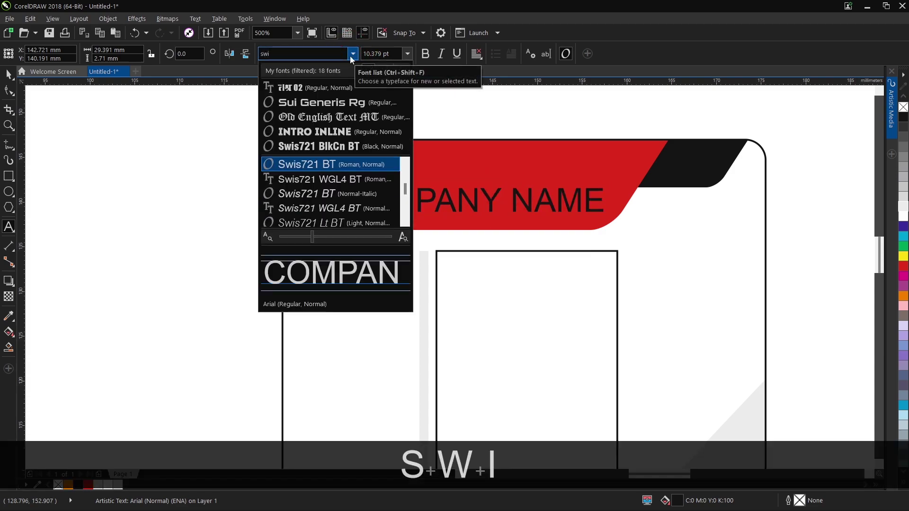
{"action": "key", "text": "Down"}
{"action": "key", "text": "Down"}
{"action": "key", "text": "Down"}
{"action": "key", "text": "Down"}
{"action": "key", "text": "Down"}
{"action": "key", "text": "Down"}
{"action": "key", "text": "Down"}
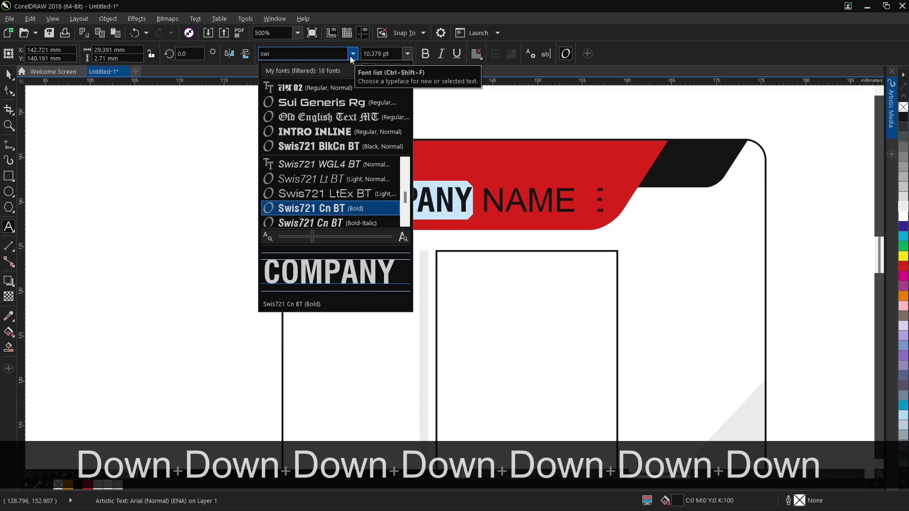
{"action": "key", "text": "Return"}
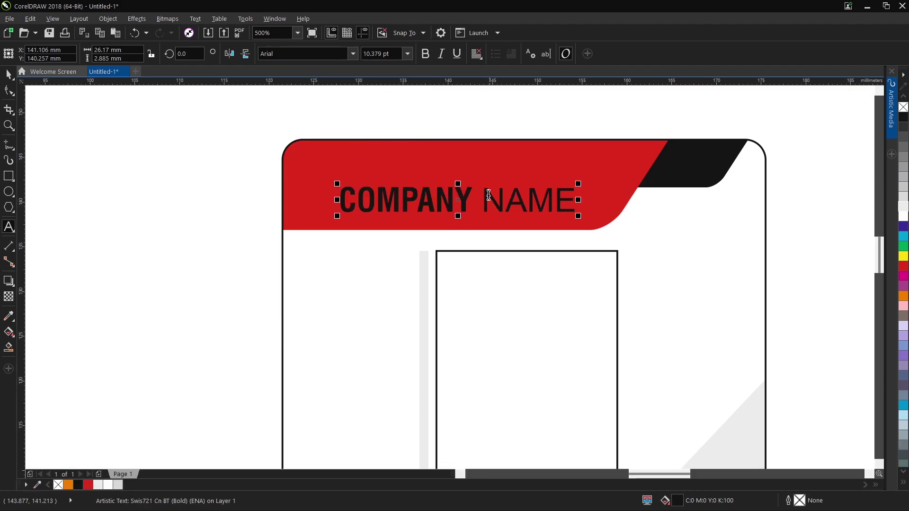
Step: Set the word NAME in the header to the font Swis721 Cn BT with normal weight
{"action": "left_click_drag", "start_coordinate": [483, 198], "coordinate": [585, 201]}
{"action": "left_click", "coordinate": [353, 54]}
{"action": "left_click", "coordinate": [402, 85]}
{"action": "left_click", "coordinate": [425, 54]}
{"action": "left_click", "coordinate": [9, 80]}
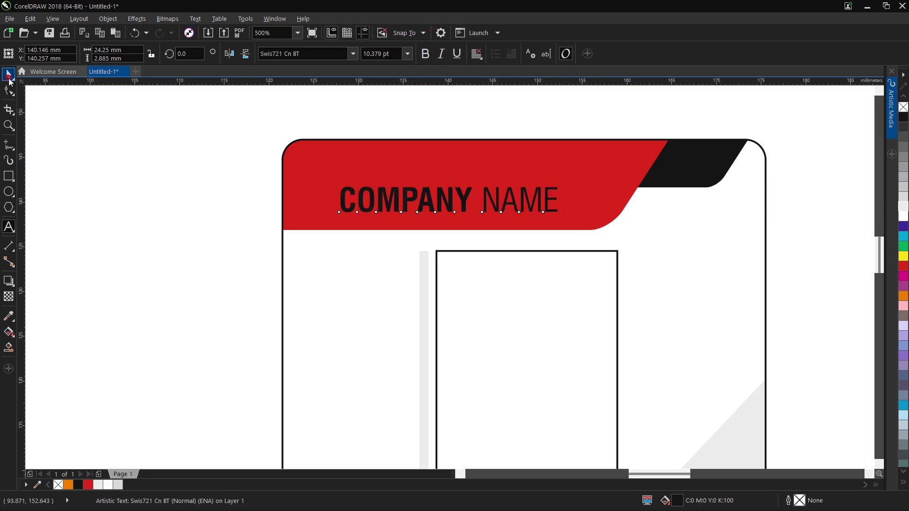
Step: Fill the COMPANY NAME text with white and adjust its position within the red header
{"action": "left_click", "coordinate": [903, 216]}
{"action": "left_click_drag", "start_coordinate": [516, 212], "coordinate": [507, 211]}
{"action": "left_click", "coordinate": [410, 133]}
{"action": "scroll", "coordinate": [410, 133], "scroll_direction": "down", "scroll_amount": 2}
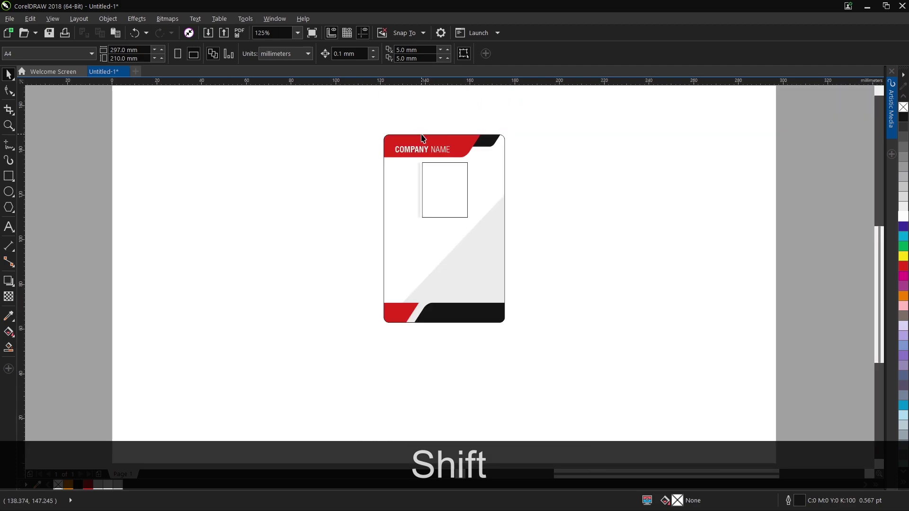
{"action": "left_click", "coordinate": [426, 153]}
{"action": "scroll", "coordinate": [426, 154], "scroll_direction": "up", "scroll_amount": 4}
{"action": "left_click_drag", "start_coordinate": [417, 153], "coordinate": [420, 147]}
{"action": "scroll", "coordinate": [420, 147], "scroll_direction": "down", "scroll_amount": 2}
{"action": "key", "text": "ctrl+z"}
Step: Duplicate the company name text below the photo frame, fill the copy with black and center it horizontally on the card
{"action": "key", "text": "ctrl+c"}
{"action": "key", "text": "ctrl+v"}
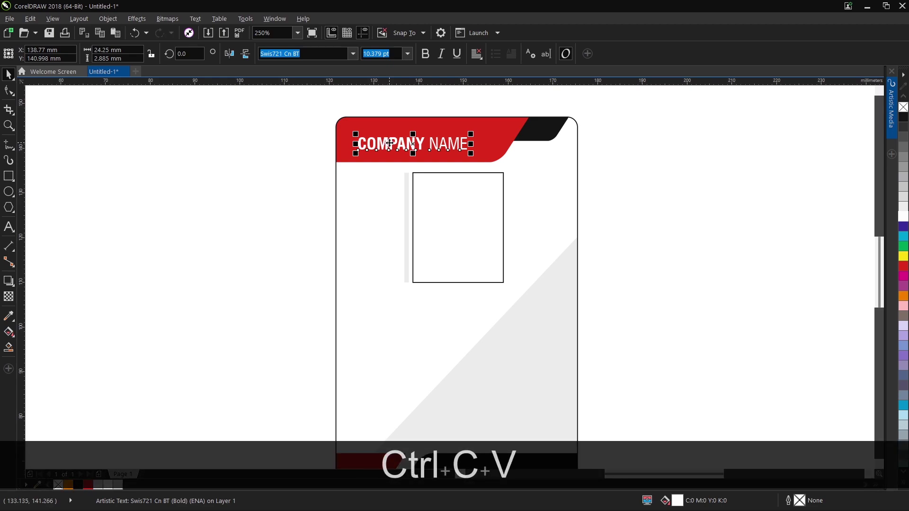
{"action": "left_click_drag", "start_coordinate": [398, 142], "coordinate": [451, 298]}
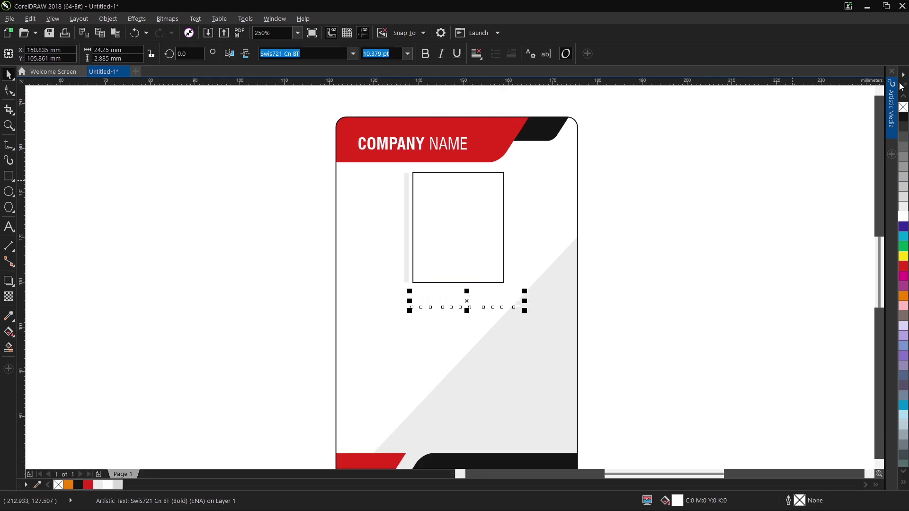
{"action": "left_click", "coordinate": [903, 117]}
{"action": "left_click", "coordinate": [549, 236], "text": "shift"}
{"action": "key", "text": "c"}
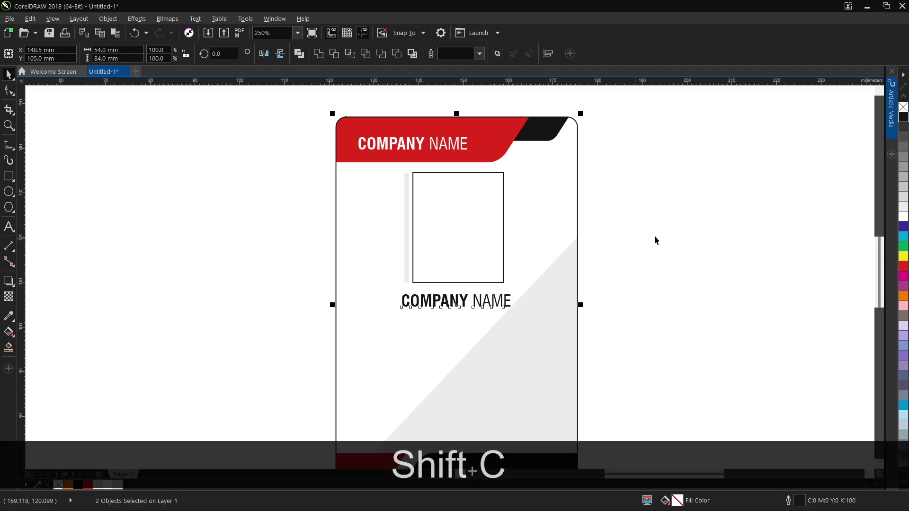
{"action": "left_click", "coordinate": [641, 238]}
{"action": "scroll", "coordinate": [462, 298], "scroll_direction": "down", "scroll_amount": 1}
Step: Set the text below the photo frame to Swis721 WGL4 BT and shorten it to NAME
{"action": "left_click", "coordinate": [419, 263]}
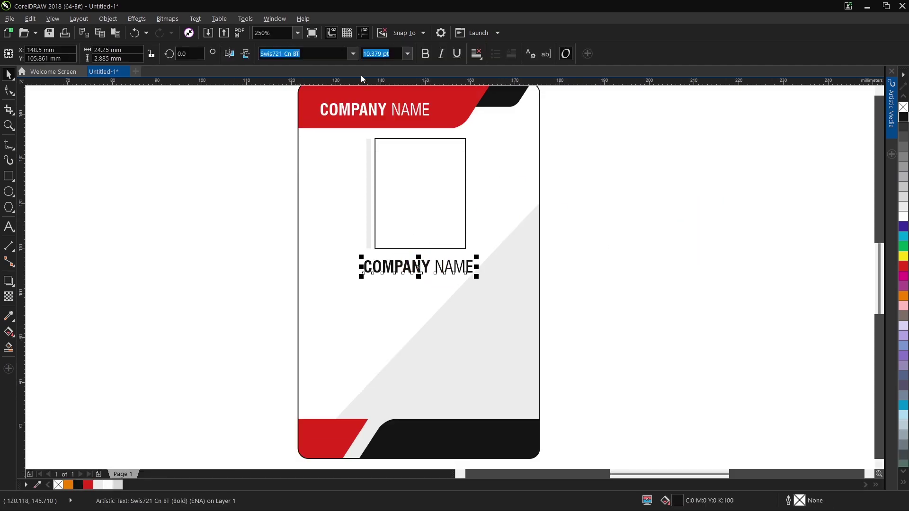
{"action": "left_click", "coordinate": [352, 53]}
{"action": "mouse_move", "coordinate": [332, 165]}
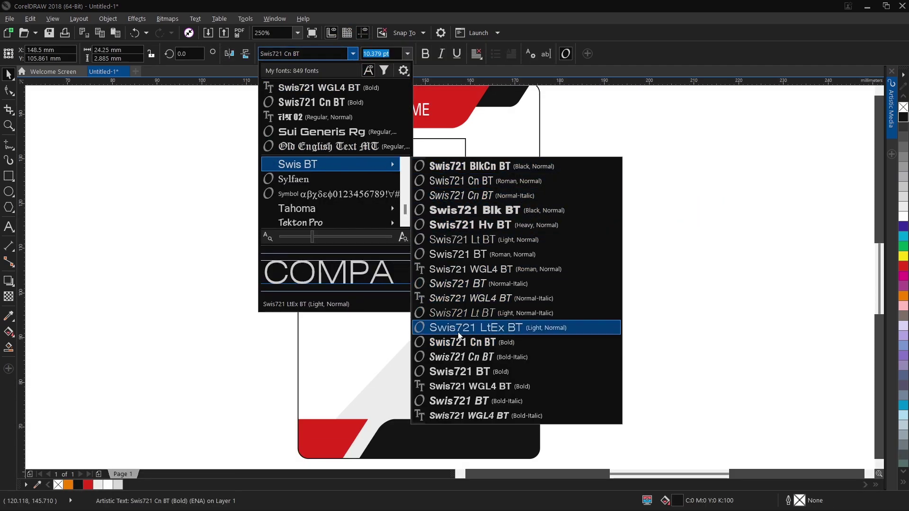
{"action": "left_click", "coordinate": [480, 386]}
{"action": "scroll", "coordinate": [440, 270], "scroll_direction": "up", "scroll_amount": 2}
{"action": "double_click", "coordinate": [442, 271]}
{"action": "left_click_drag", "start_coordinate": [442, 271], "coordinate": [197, 266]}
{"action": "key", "text": "BackSpace"}
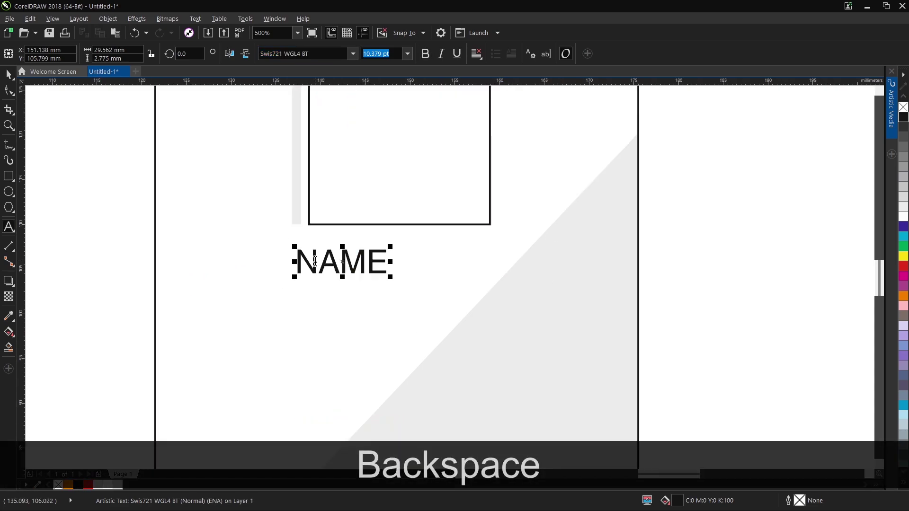
{"action": "key", "text": "Delete"}
{"action": "key", "text": "shift+End"}
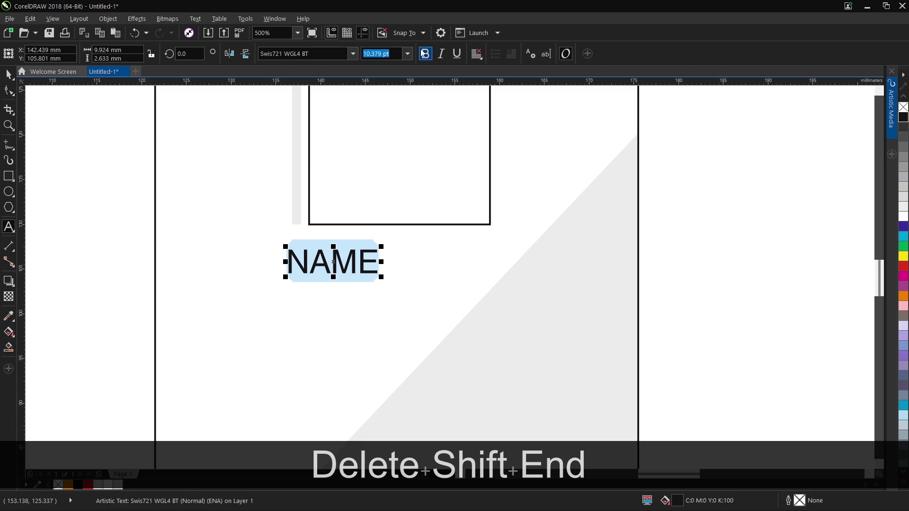
Step: Make the NAME text bold, center it horizontally on the card and move it up closer to the photo frame
{"action": "left_click", "coordinate": [422, 53]}
{"action": "left_click", "coordinate": [8, 75]}
{"action": "left_click", "coordinate": [443, 259], "text": "shift"}
{"action": "key", "text": "shift+c"}
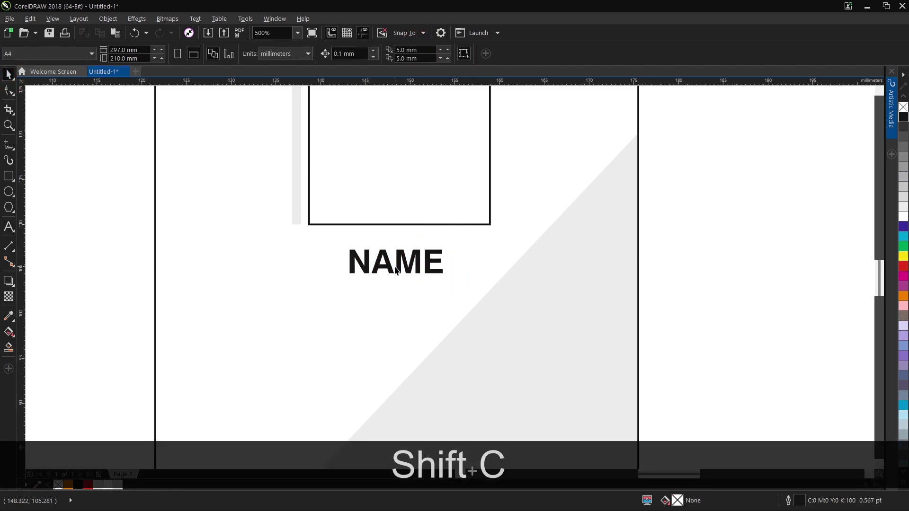
{"action": "left_click_drag", "start_coordinate": [429, 259], "coordinate": [430, 245]}
{"action": "left_click", "coordinate": [426, 247], "text": "shift"}
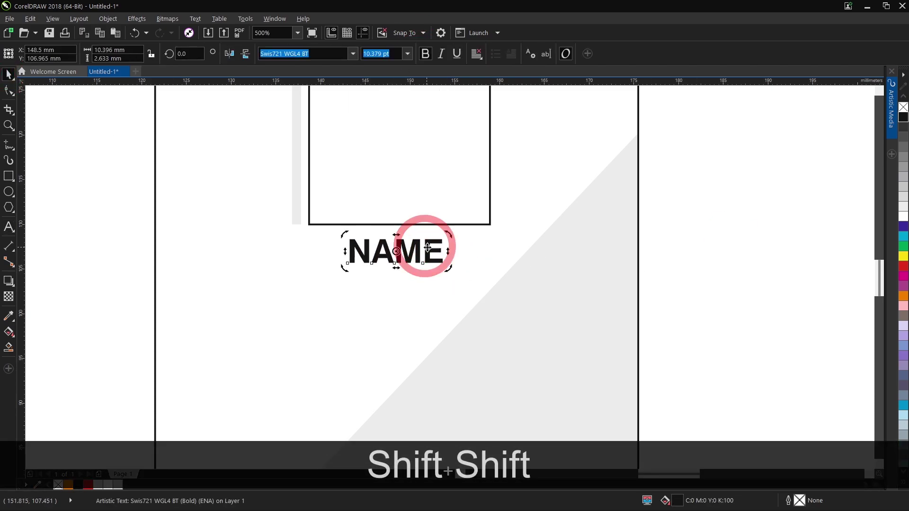
Step: Duplicate the NAME text directly below itself, remove the copy's bold style and change its wording to "Designation"
{"action": "key", "text": "ctrl+c"}
{"action": "key", "text": "ctrl+v"}
{"action": "left_click_drag", "start_coordinate": [402, 251], "coordinate": [390, 298]}
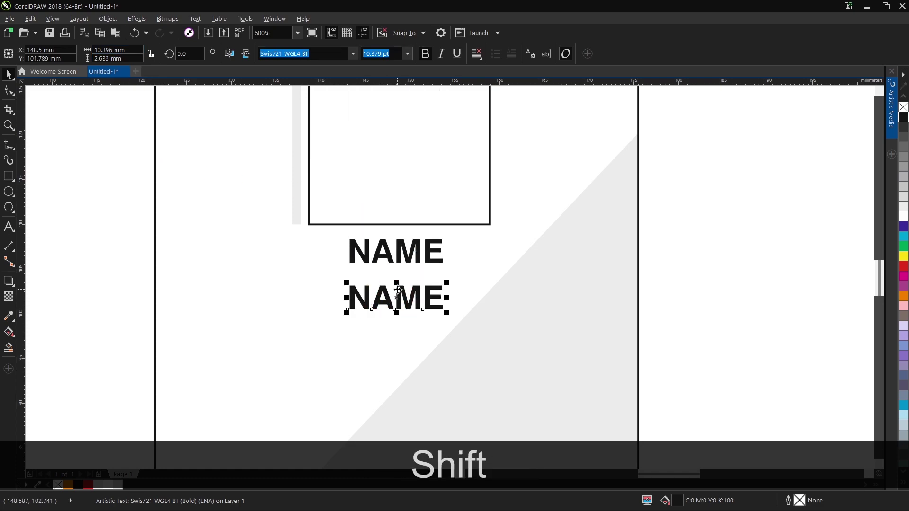
{"action": "left_click", "coordinate": [425, 52]}
{"action": "double_click", "coordinate": [392, 294]}
{"action": "key", "text": "ctrl+a"}
{"action": "type", "text": "Designation"}
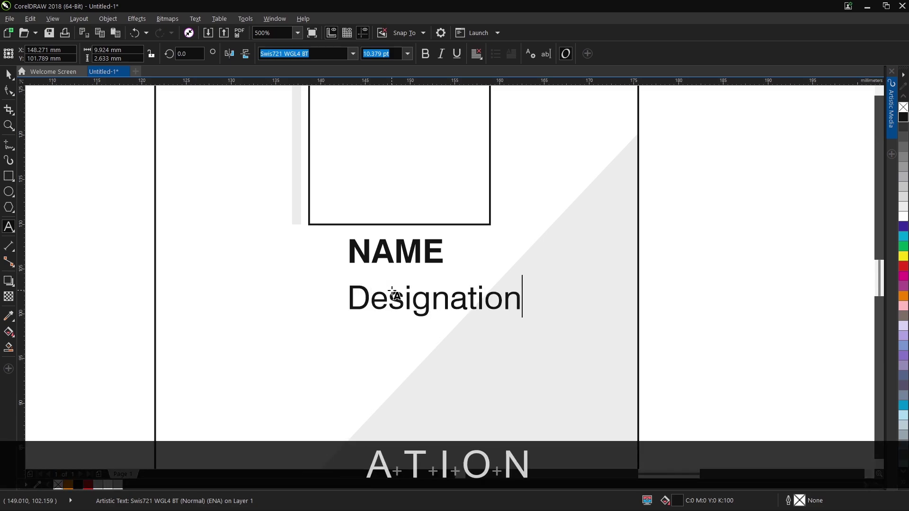
Step: Set the Designation text to 6 pt and center it horizontally on the card
{"action": "left_click", "coordinate": [8, 74]}
{"action": "left_click", "coordinate": [407, 53]}
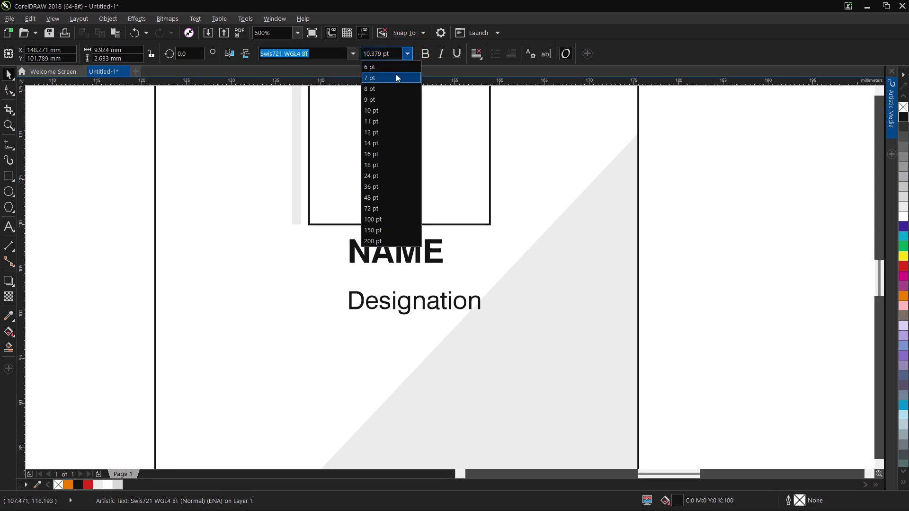
{"action": "left_click", "coordinate": [395, 67]}
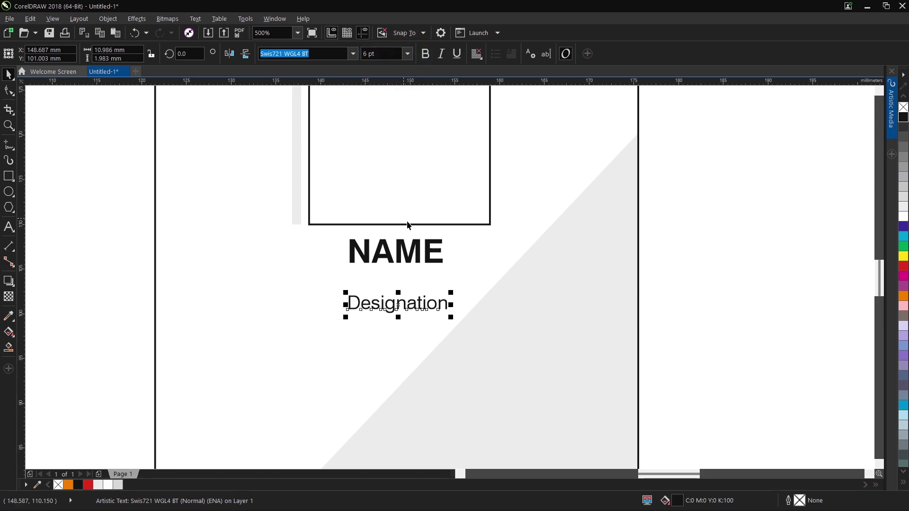
{"action": "left_click", "coordinate": [467, 236], "text": "shift"}
{"action": "key", "text": "shift+c"}
{"action": "left_click", "coordinate": [690, 272]}
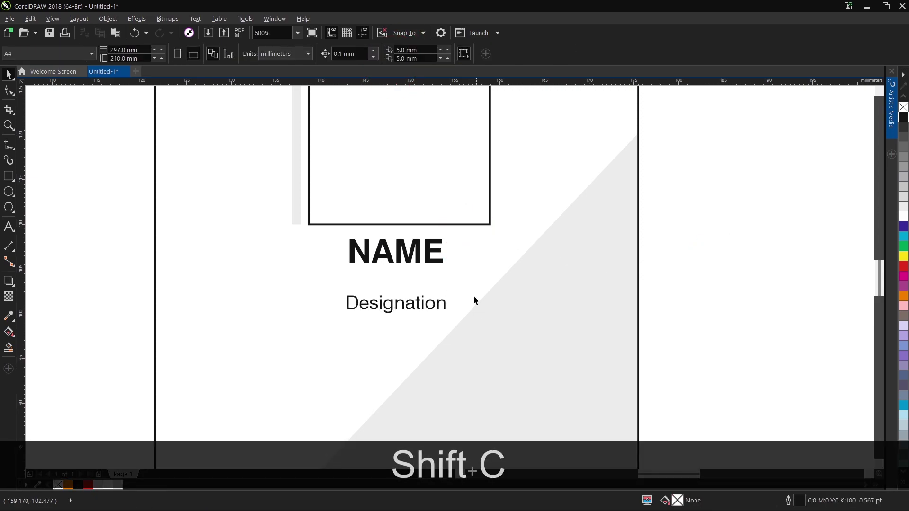
Step: Move the Designation text up close beneath NAME and recenter it on the card
{"action": "left_click", "coordinate": [419, 303], "text": "shift"}
{"action": "left_click", "coordinate": [399, 269], "text": "shift"}
{"action": "key", "text": "shift+c"}
{"action": "scroll", "coordinate": [481, 288], "scroll_direction": "down", "scroll_amount": 4}
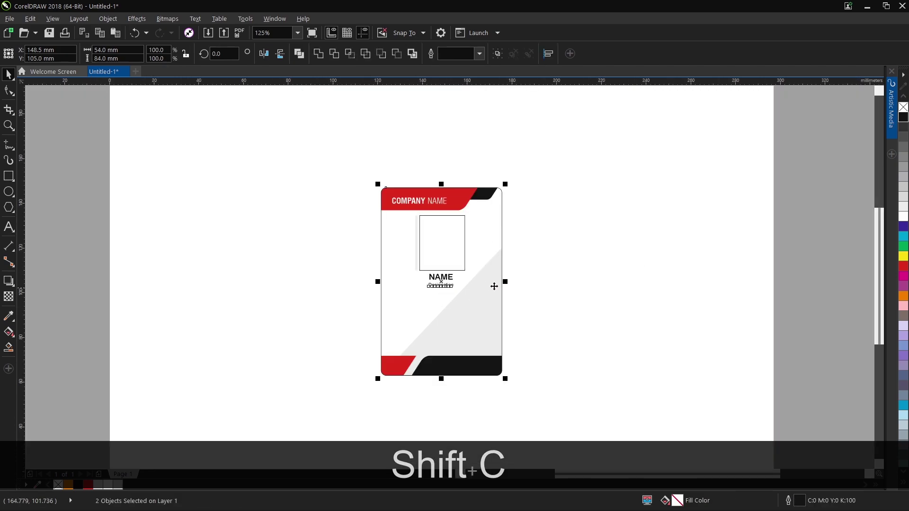
Step: Place a copy of the Designation text lower on the card's left half and set it to 7 pt
{"action": "scroll", "coordinate": [481, 289], "scroll_direction": "up", "scroll_amount": 3}
{"action": "left_click", "coordinate": [437, 274]}
{"action": "key", "text": "ctrl+c"}
{"action": "key", "text": "ctrl+v"}
{"action": "left_click_drag", "start_coordinate": [437, 273], "coordinate": [382, 315]}
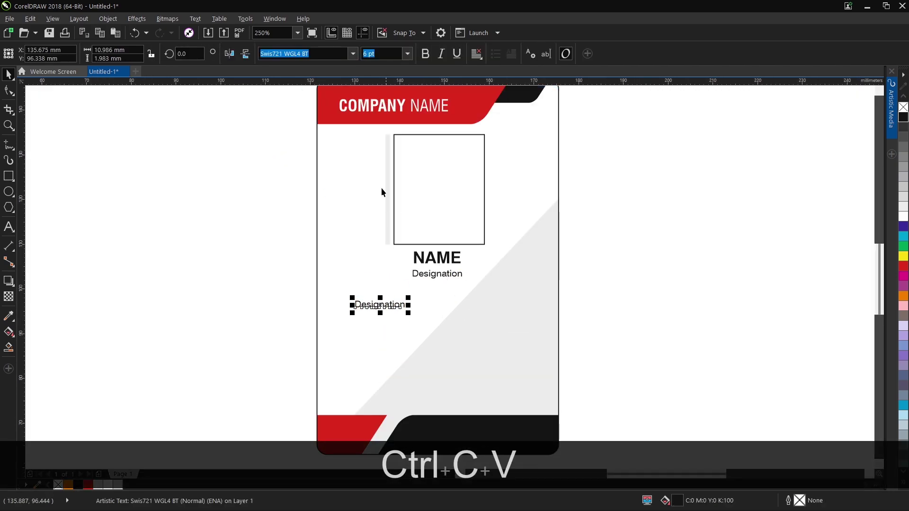
{"action": "left_click", "coordinate": [407, 54]}
{"action": "left_click", "coordinate": [382, 78]}
Step: Replace the wording of the lower Designation copy with "ID No." and add "DOB" on the line below it
{"action": "double_click", "coordinate": [386, 305]}
{"action": "scroll", "coordinate": [385, 304], "scroll_direction": "up", "scroll_amount": 2}
{"action": "key", "text": "ctrl+a"}
{"action": "type", "text": "ID No,"}
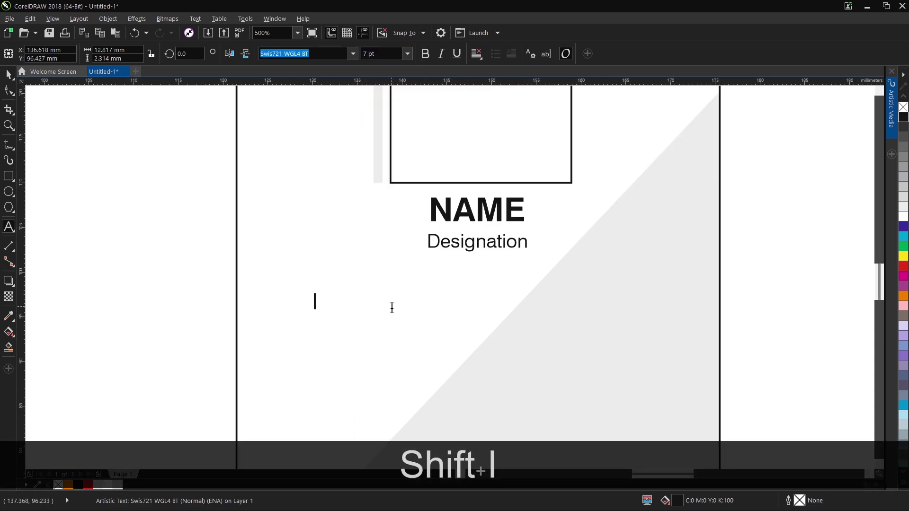
{"action": "key", "text": "BackSpace"}
{"action": "type", "text": "."}
{"action": "key", "text": "Return"}
{"action": "type", "text": "DOB"}
{"action": "key", "text": "Return"}
Step: Add "Email" and "Phone" as the third and fourth lines of the detail label text
{"action": "key", "text": "shift"}
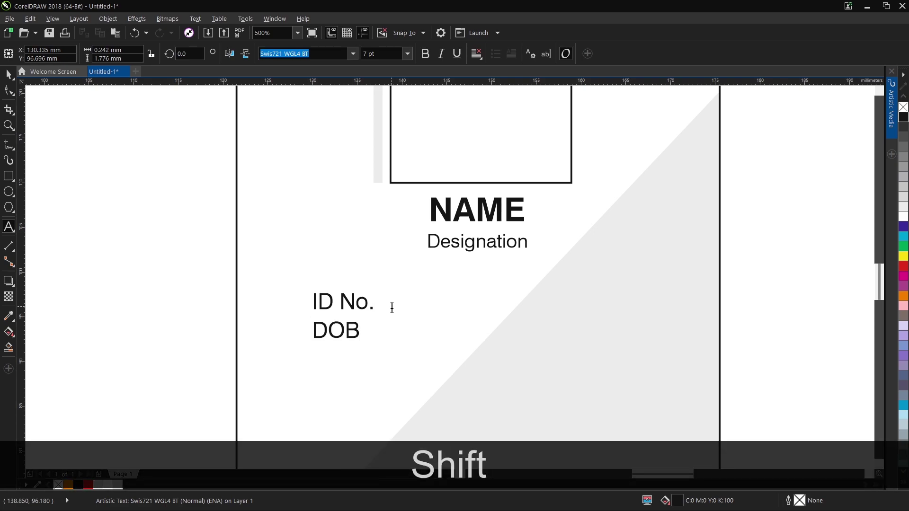
{"action": "type", "text": "Email"}
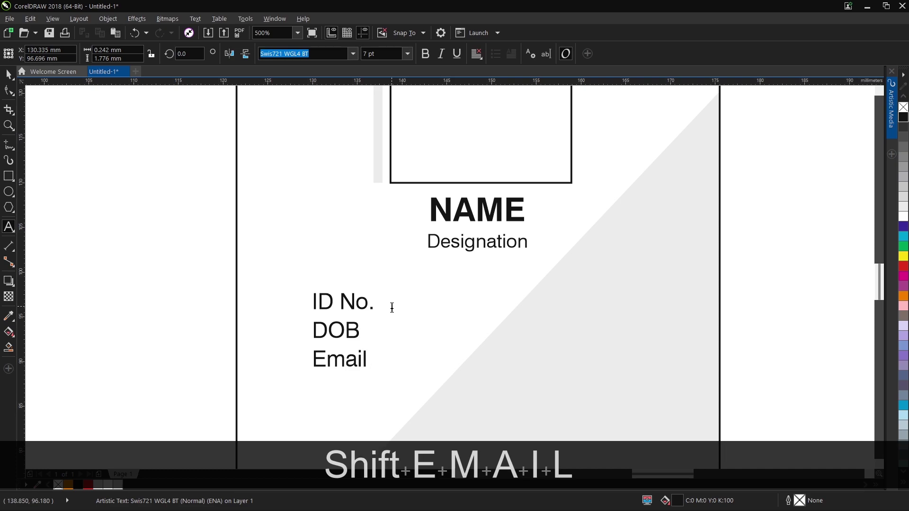
{"action": "key", "text": "Return"}
{"action": "key", "text": "shift"}
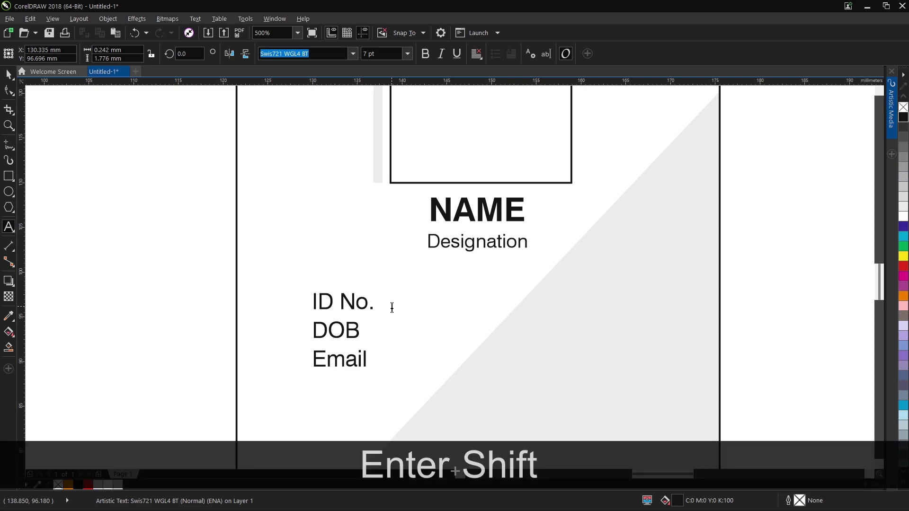
{"action": "type", "text": "Phone"}
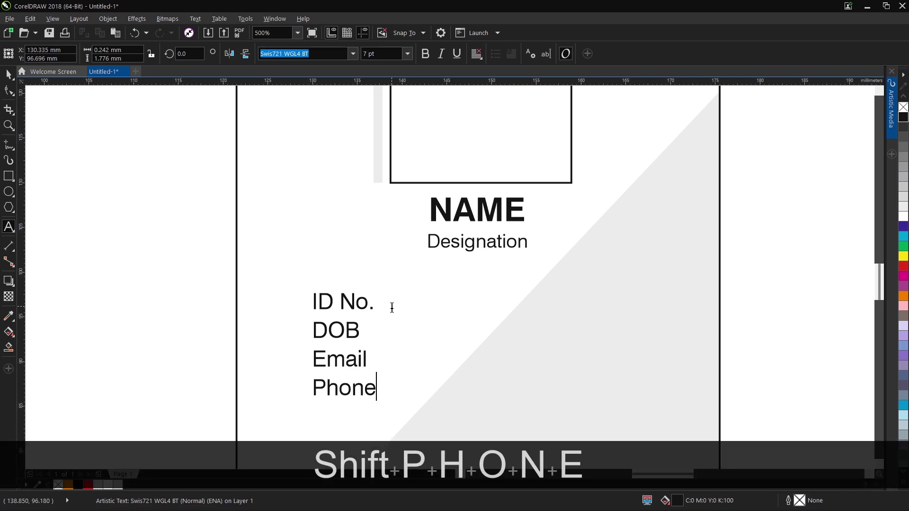
Step: Shift the detail label block slightly right and stretch its line spacing evenly down toward the footer with the Shape tool
{"action": "left_click", "coordinate": [9, 75]}
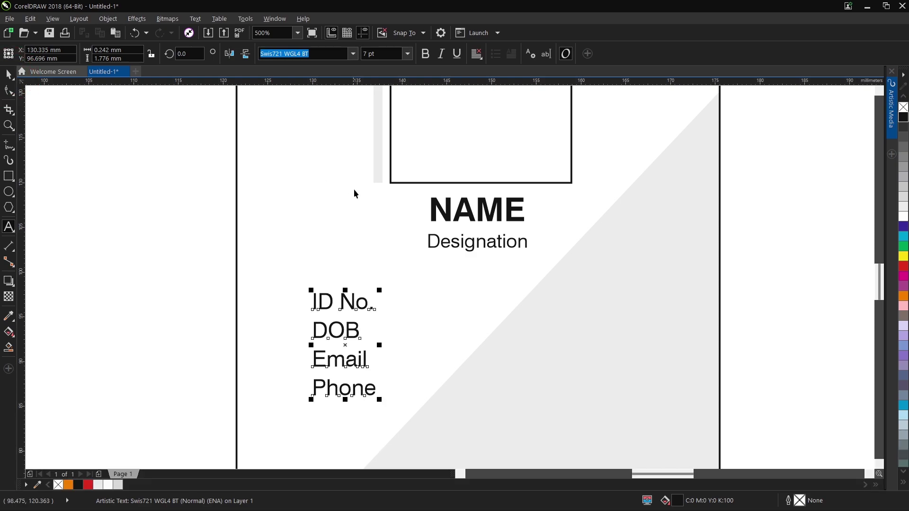
{"action": "scroll", "coordinate": [360, 221], "scroll_direction": "down", "scroll_amount": 1}
{"action": "left_click_drag", "start_coordinate": [356, 284], "coordinate": [372, 285]}
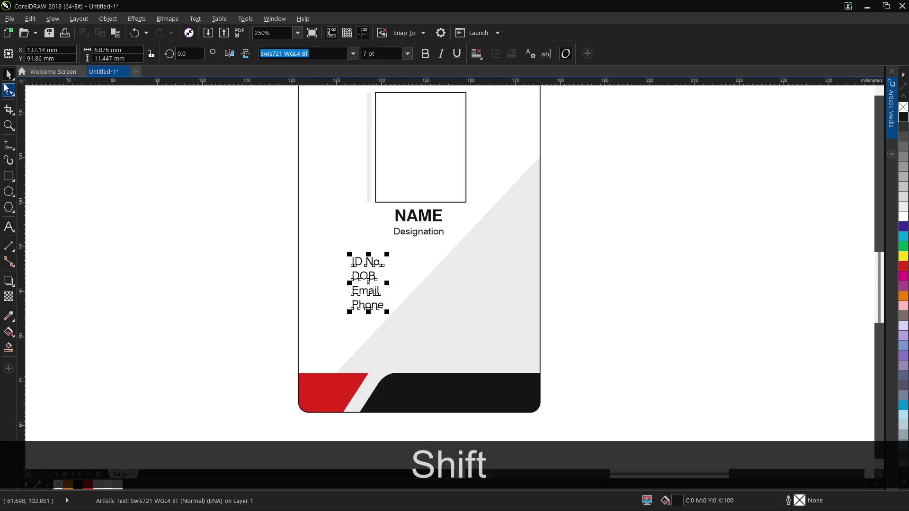
{"action": "left_click", "coordinate": [7, 88]}
{"action": "left_click_drag", "start_coordinate": [351, 314], "coordinate": [350, 343]}
{"action": "left_click", "coordinate": [8, 75]}
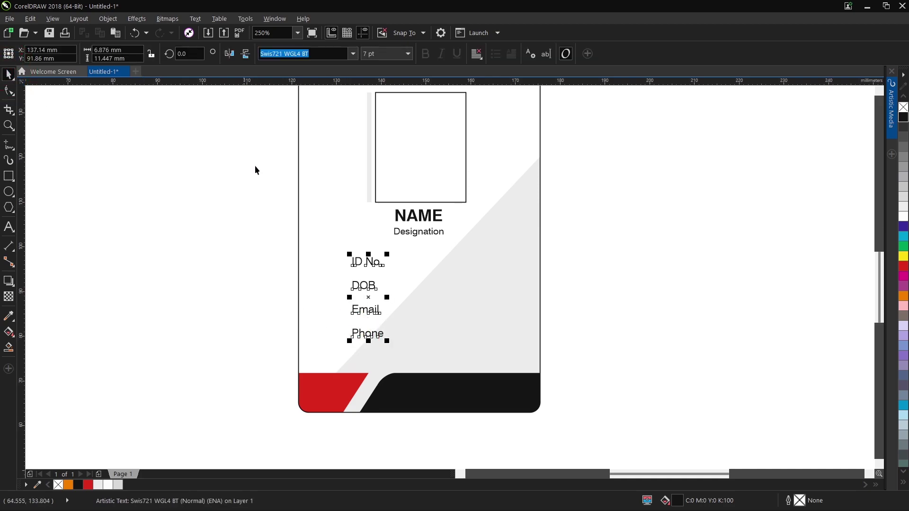
Step: Place a copy of the detail label block directly to its right, keeping the lines level
{"action": "left_click_drag", "start_coordinate": [363, 284], "coordinate": [415, 275]}
{"action": "key", "text": "ctrl+c"}
{"action": "key", "text": "ctrl+v"}
Step: Replace the copied block's text with a colon, spaces and an all-zero placeholder ID number, followed by a new line
{"action": "double_click", "coordinate": [414, 270]}
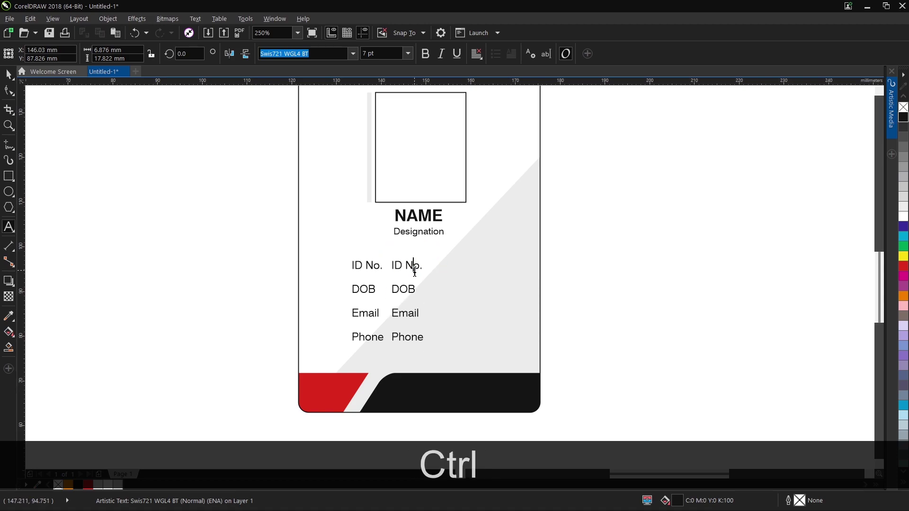
{"action": "key", "text": "ctrl+a"}
{"action": "type", "text": ": "}
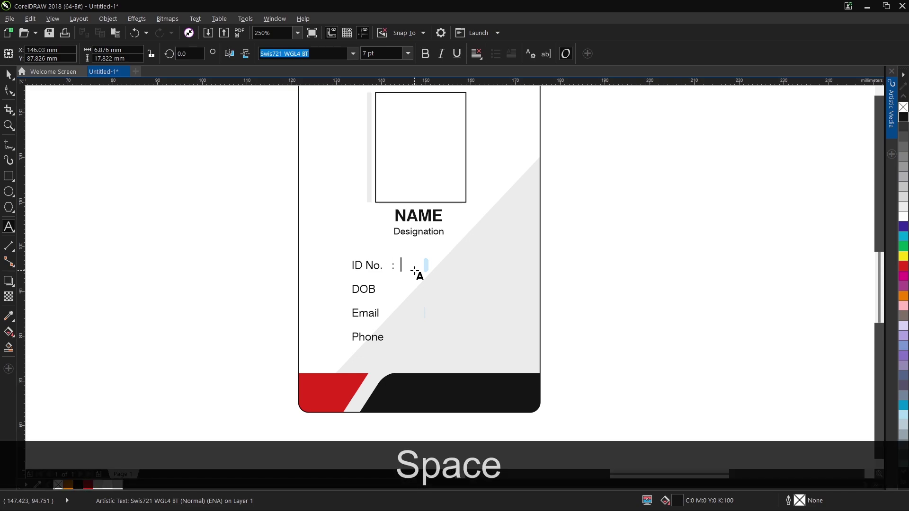
{"action": "type", "text": " 0000000"}
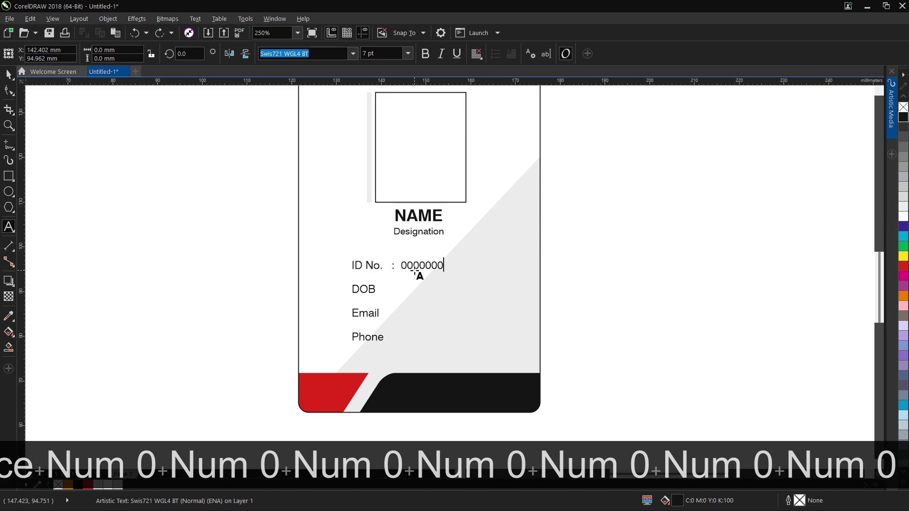
{"action": "type", "text": "0"}
{"action": "key", "text": "Return"}
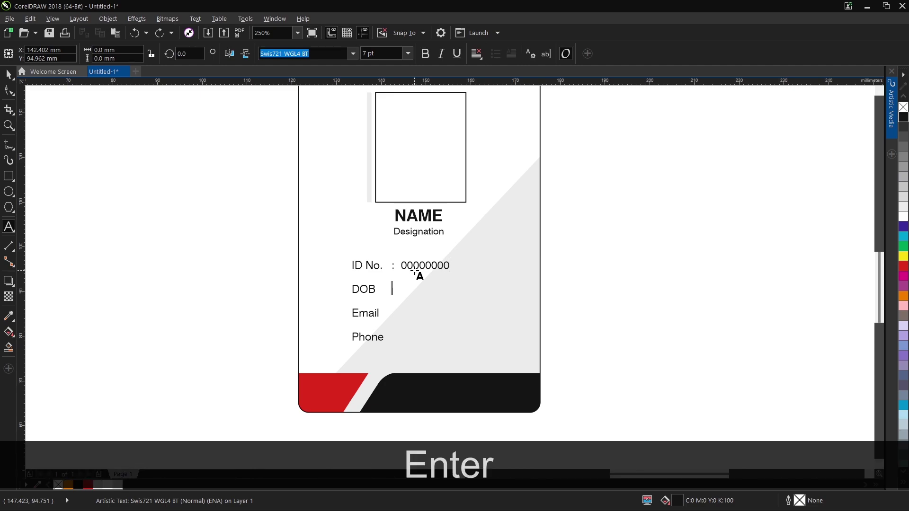
Step: Add ": MM/DD/YEAR" beside DOB and ": your mail goes here" beside Email as separate lines of the value text
{"action": "type", "text": ":  MM"}
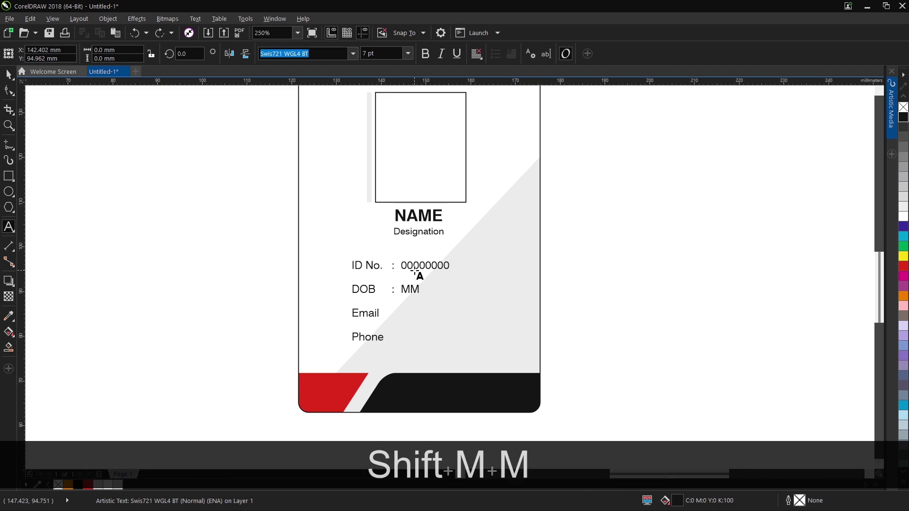
{"action": "type", "text": "/DD"}
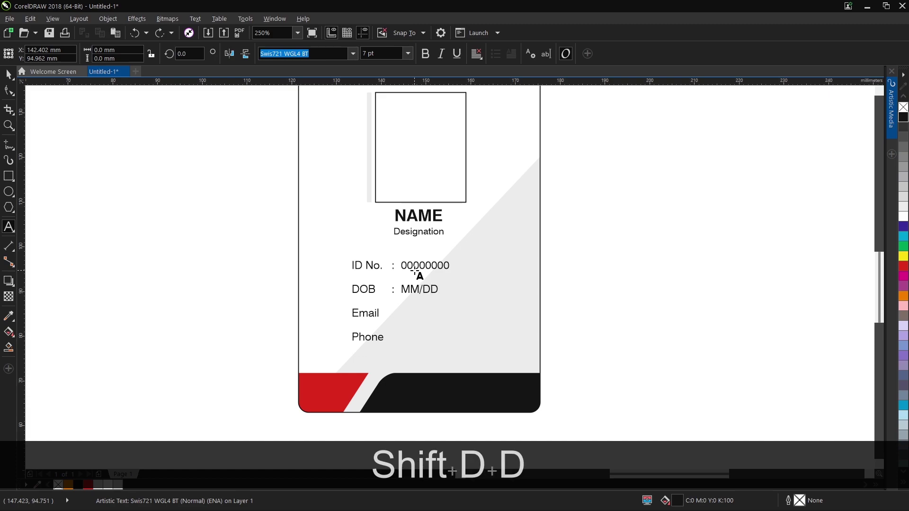
{"action": "type", "text": "/YEAR"}
{"action": "key", "text": "Return"}
{"action": "type", "text": ":  "}
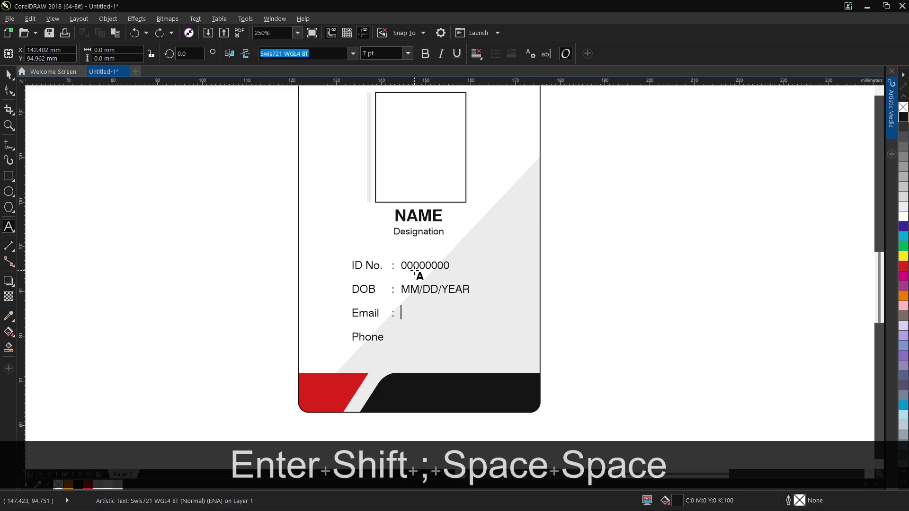
{"action": "type", "text": "yo"}
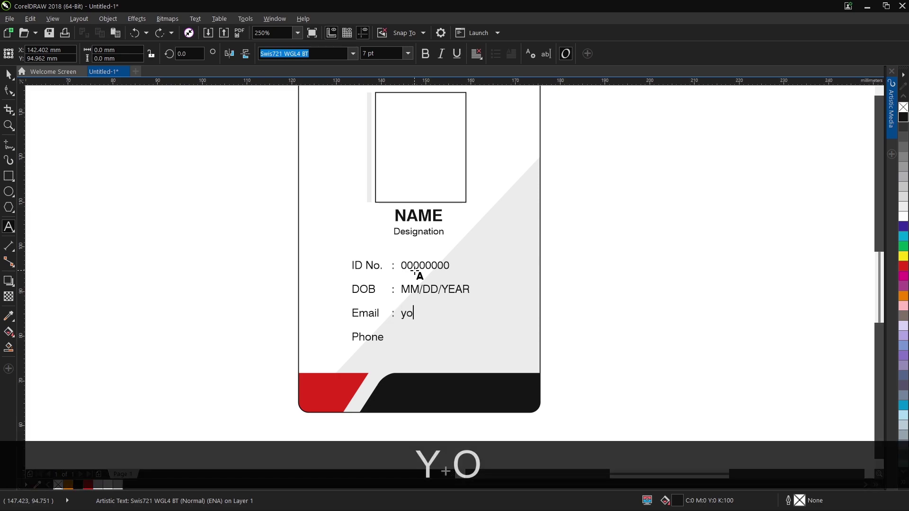
{"action": "type", "text": "ur mai"}
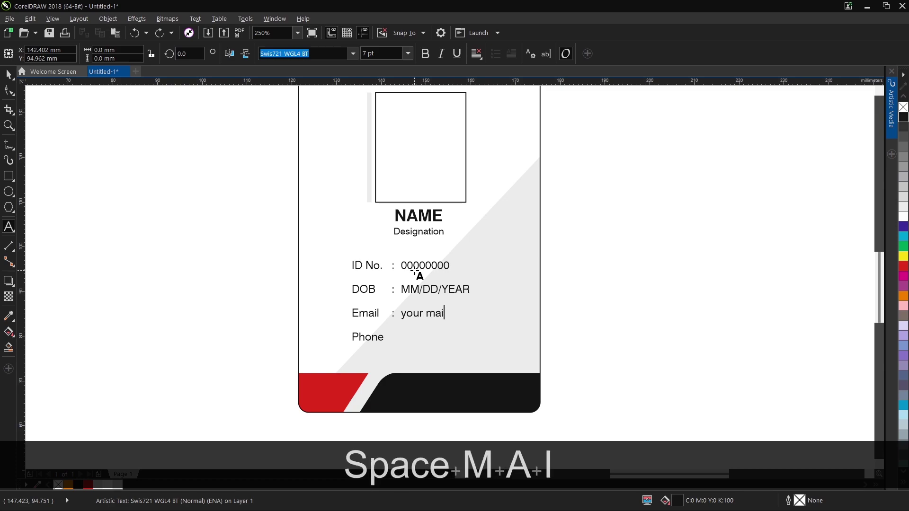
{"action": "type", "text": "l goes here"}
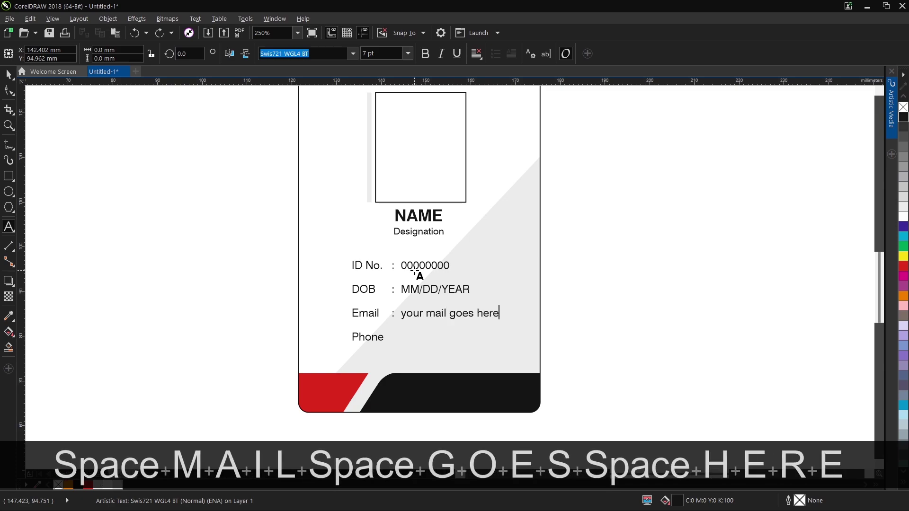
Step: Add a colon and a zero-filled placeholder phone number with a plus prefix beside Phone as the last value line
{"action": "key", "text": "Return"}
{"action": "type", "text": ":  +"}
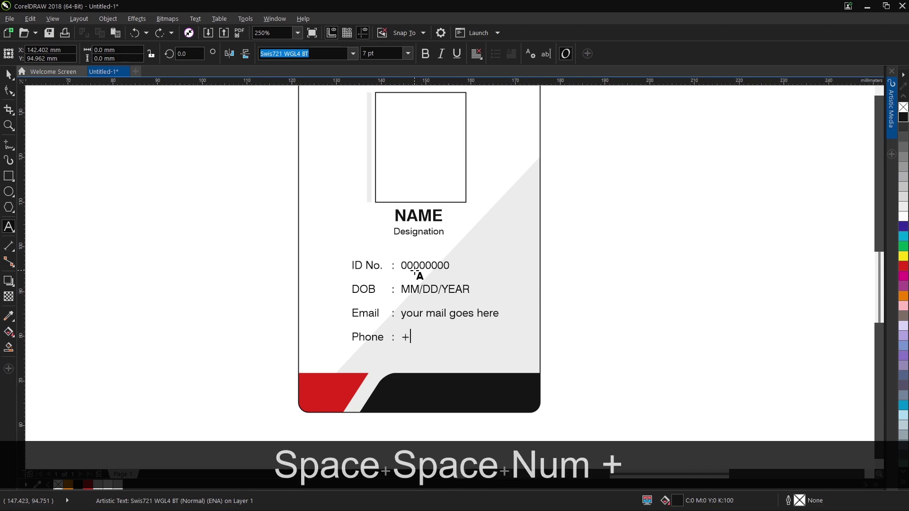
{"action": "type", "text": "00 000 "}
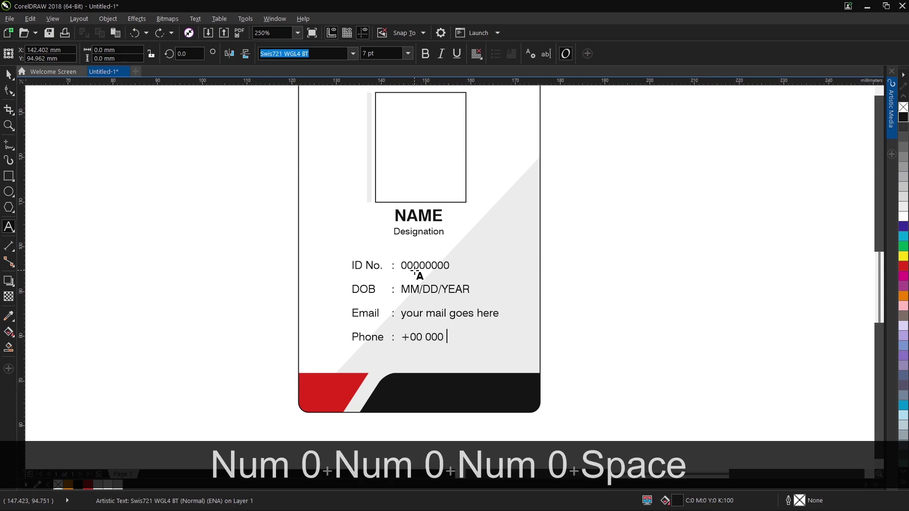
{"action": "type", "text": "000"}
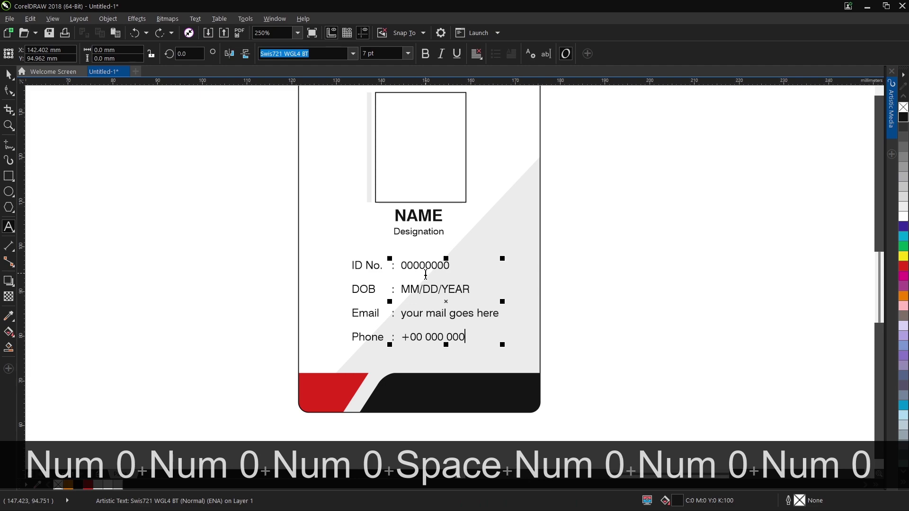
{"action": "left_click", "coordinate": [8, 74]}
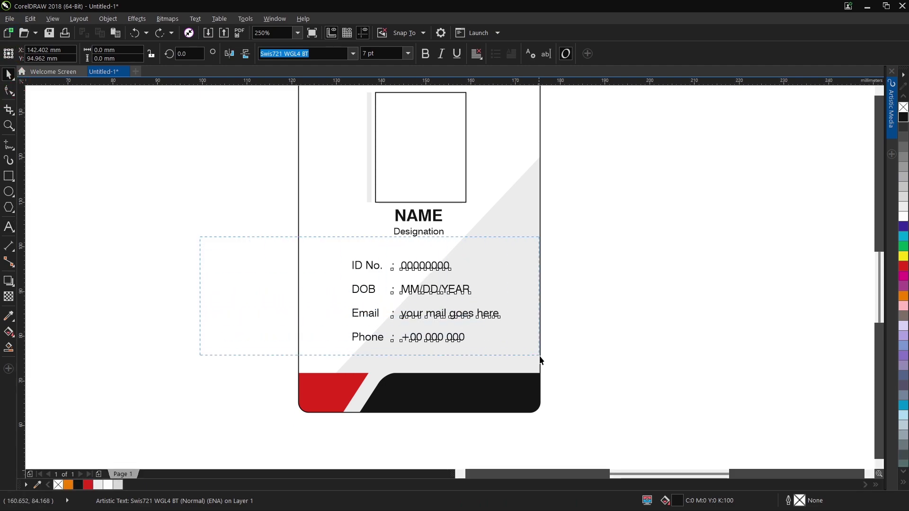
Step: Nudge the NAME and Designation texts slightly downward together
{"action": "key", "text": "Escape"}
{"action": "left_click_drag", "start_coordinate": [499, 267], "coordinate": [531, 237]}
{"action": "key", "text": "Down"}
{"action": "key", "text": "Down"}
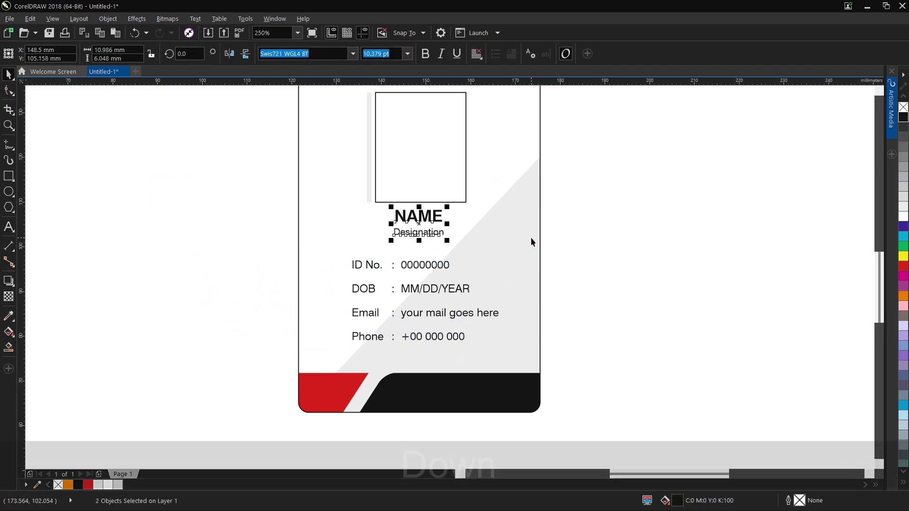
Step: Place a copy of the Designation text inside the photo frame and change its wording to "PHOTO"
{"action": "left_click_drag", "start_coordinate": [436, 238], "coordinate": [420, 305]}
{"action": "left_click", "coordinate": [398, 298]}
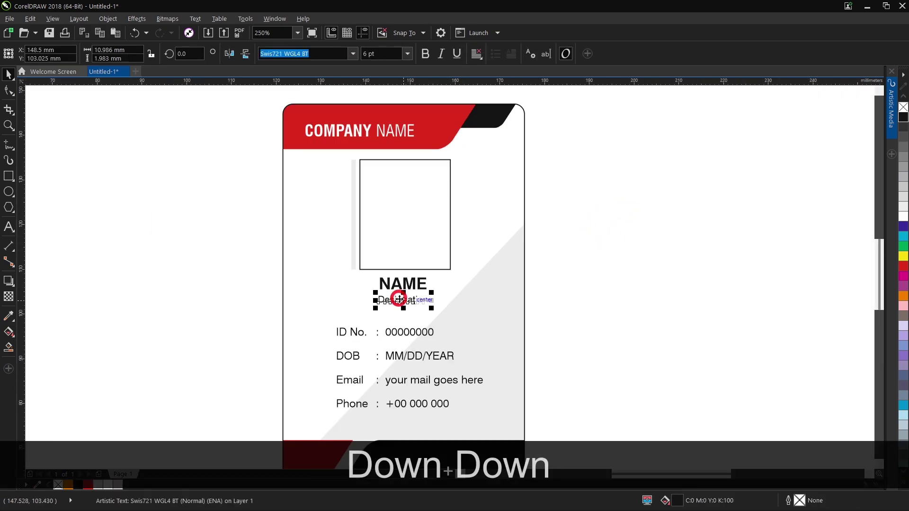
{"action": "key", "text": "ctrl+c"}
{"action": "key", "text": "ctrl+v"}
{"action": "left_click_drag", "start_coordinate": [406, 299], "coordinate": [405, 213]}
{"action": "double_click", "coordinate": [405, 213]}
{"action": "key", "text": "ctrl+a"}
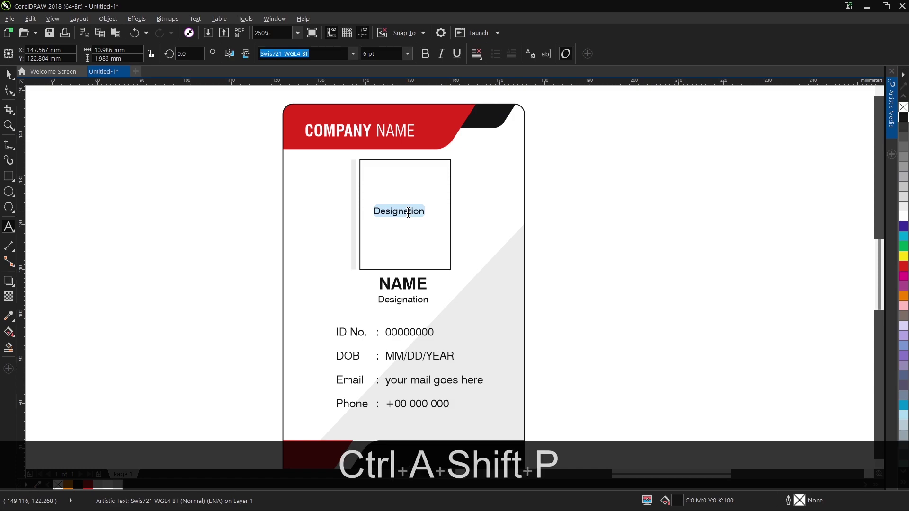
{"action": "type", "text": "PHOTO"}
Step: Center the PHOTO text horizontally and vertically within the photo frame
{"action": "left_click", "coordinate": [9, 74]}
{"action": "left_click", "coordinate": [425, 190], "text": "shift"}
{"action": "key", "text": "e"}
{"action": "key", "text": "c"}
{"action": "key", "text": "e"}
{"action": "left_click", "coordinate": [572, 188]}
{"action": "key", "text": "Escape"}
{"action": "scroll", "coordinate": [401, 218], "scroll_direction": "down", "scroll_amount": 3}
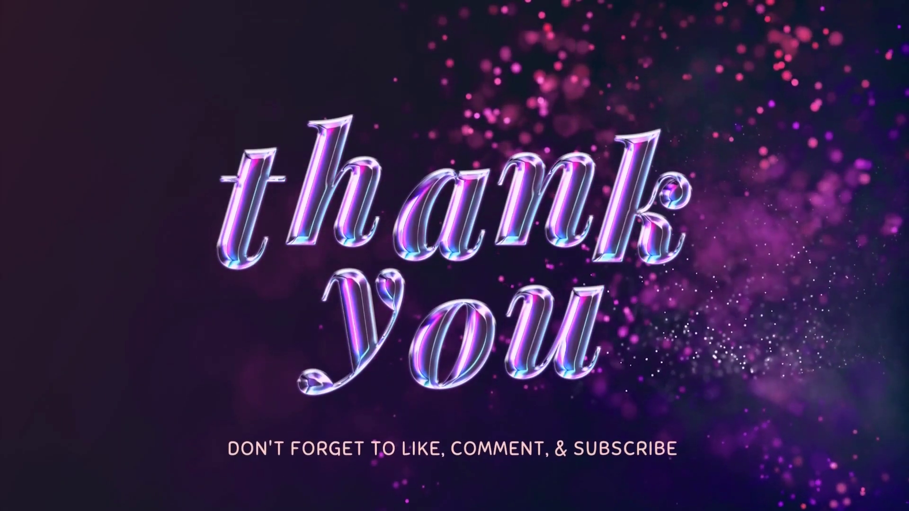